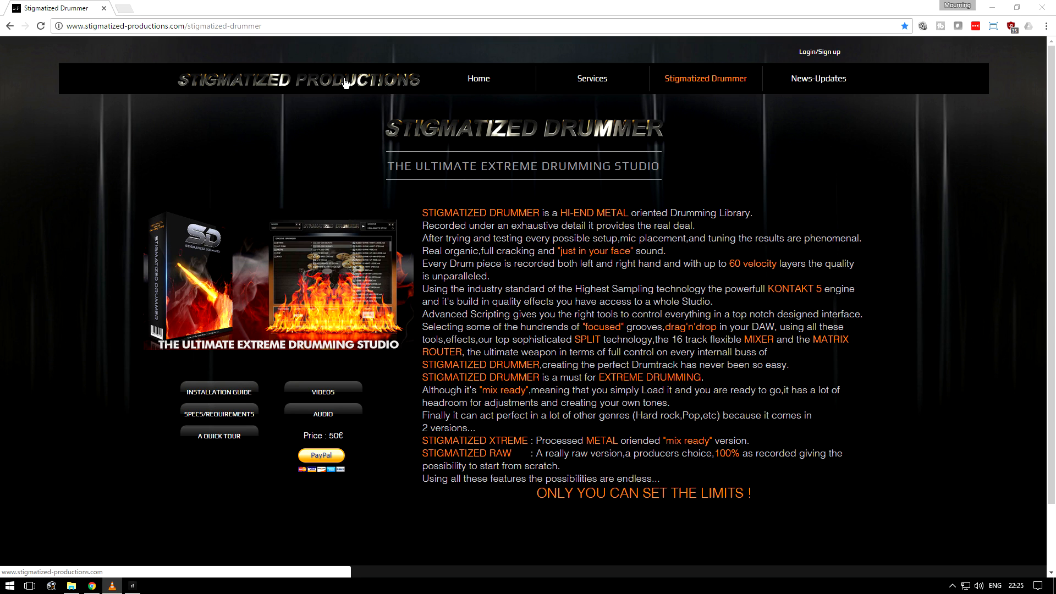
Step: Read through the Stigmatized Drummer product description on the website
drag(427, 213, 829, 478)
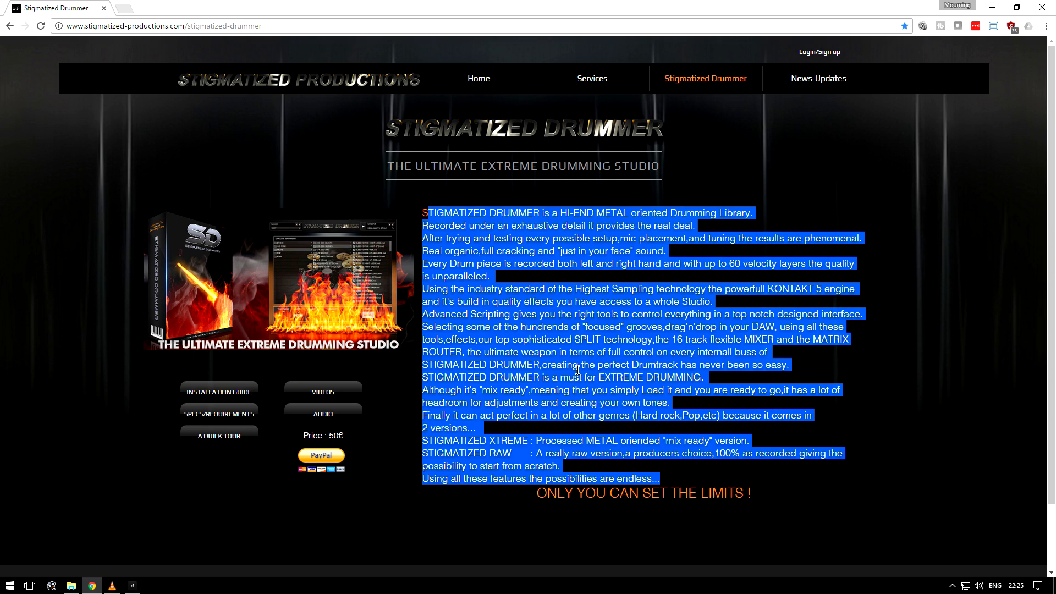
click(577, 370)
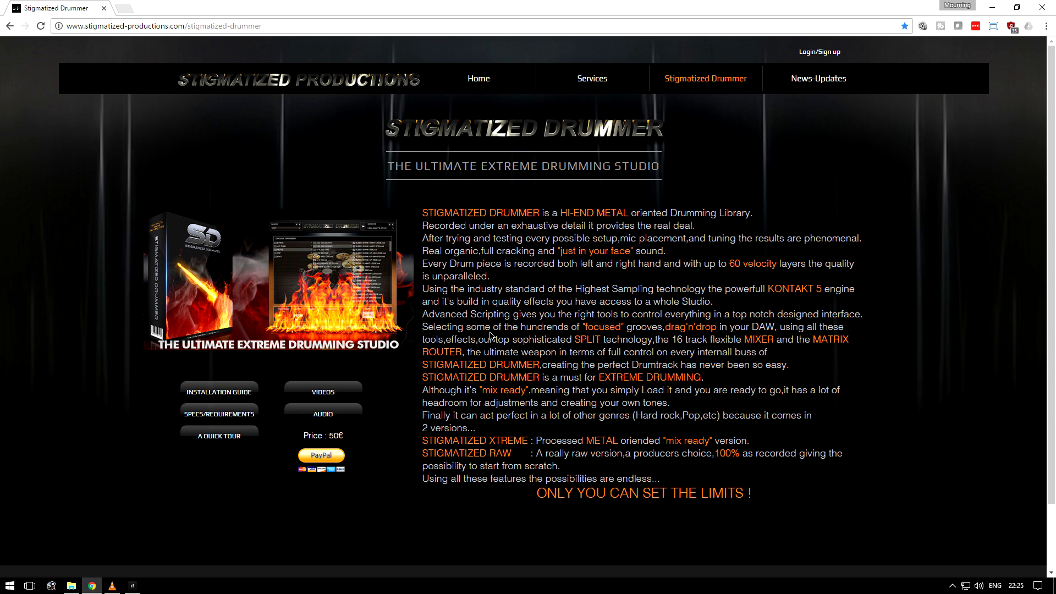
drag(422, 377, 563, 429)
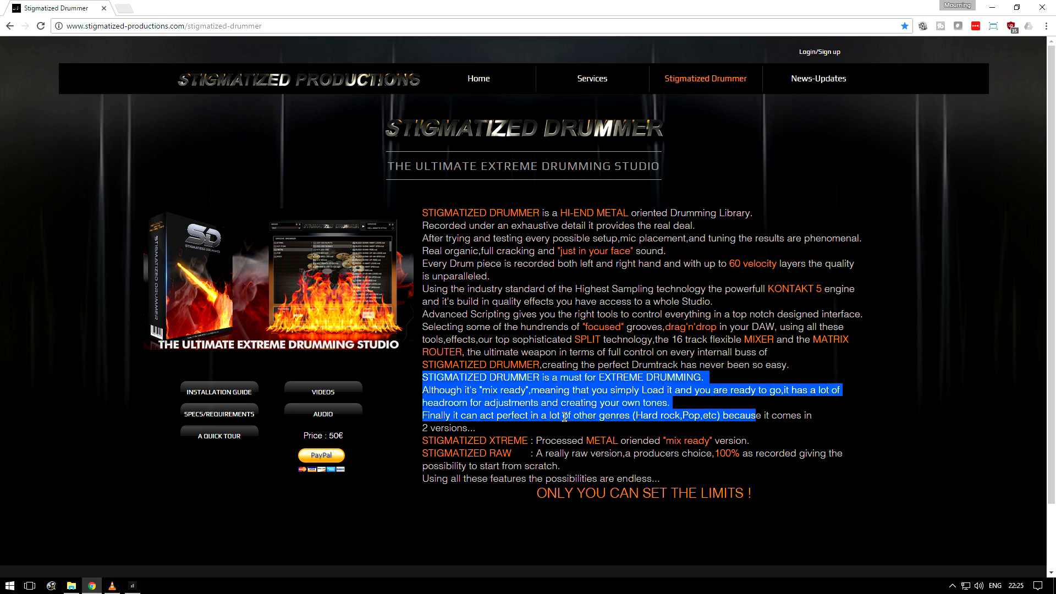
click(572, 414)
drag(424, 447, 525, 453)
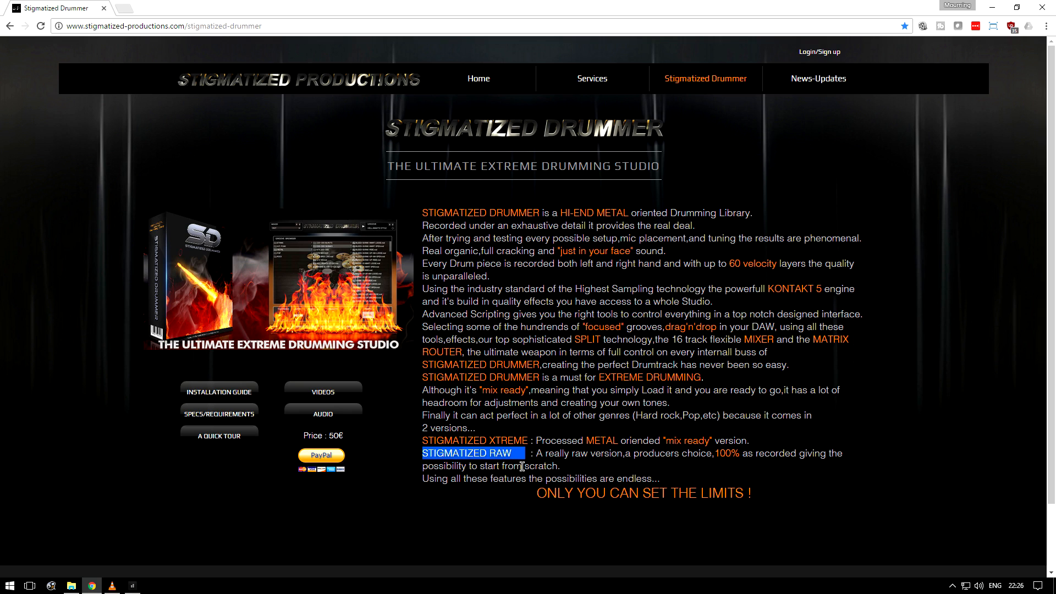
click(522, 466)
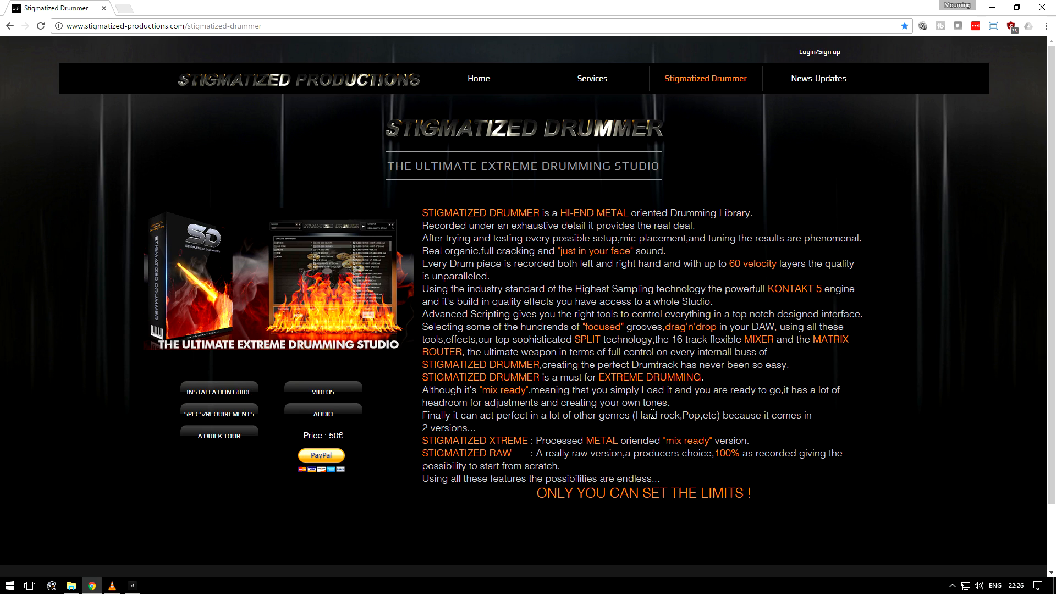
Step: Open the specs/requirements page and read the Kontakt version, RAM and hard-disc requirements
key(alt)
click(237, 413)
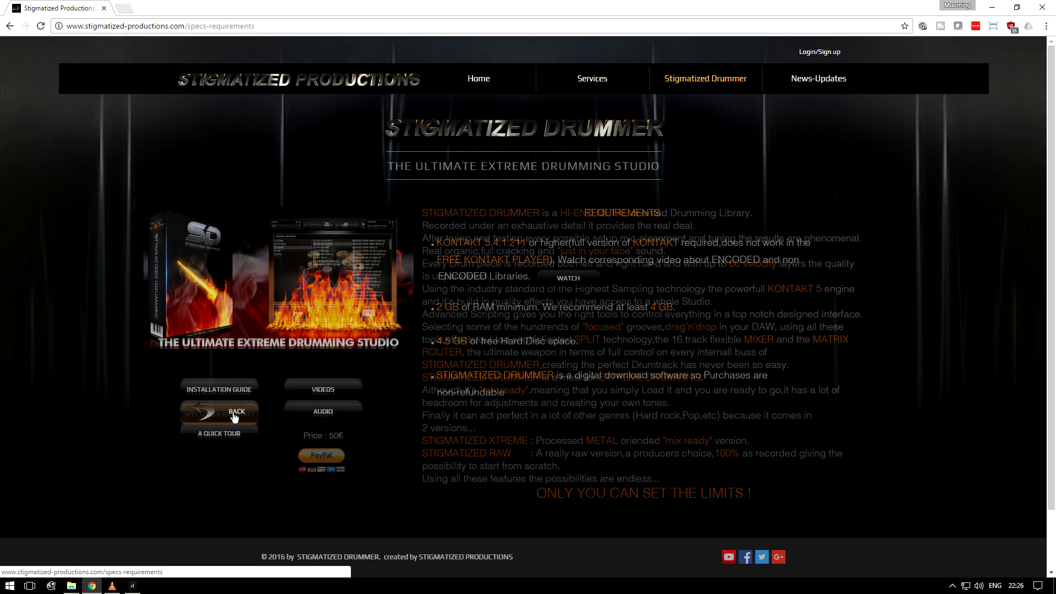
drag(438, 242, 526, 278)
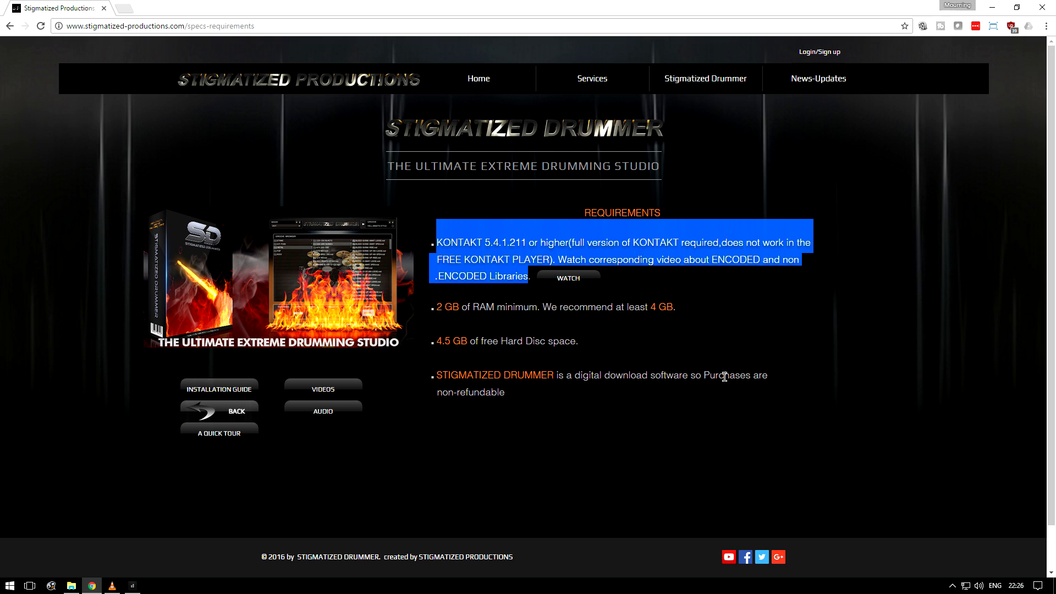
click(751, 300)
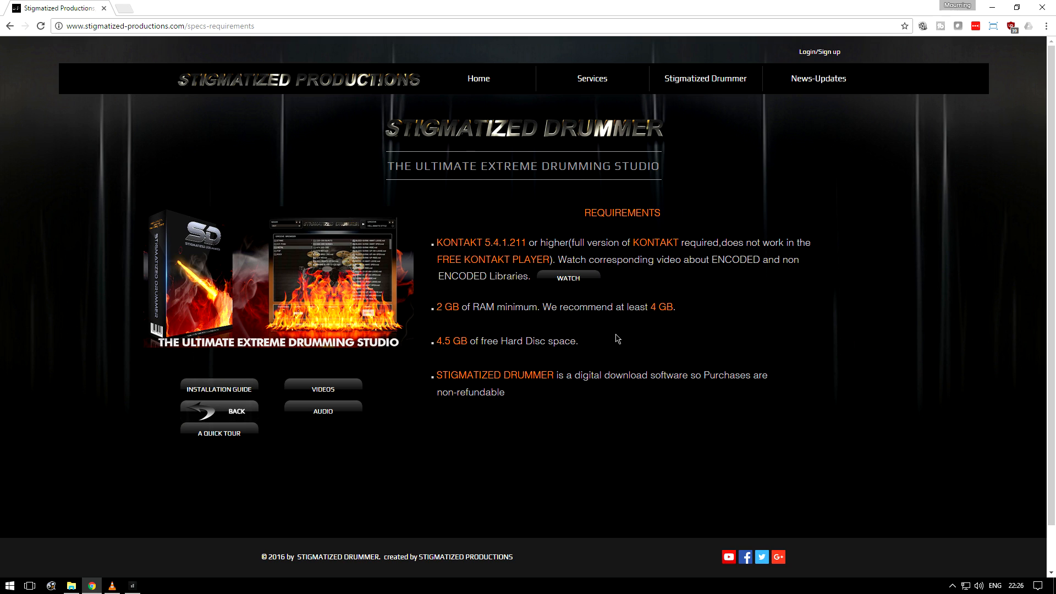
drag(439, 305, 686, 317)
click(701, 312)
drag(556, 375, 623, 390)
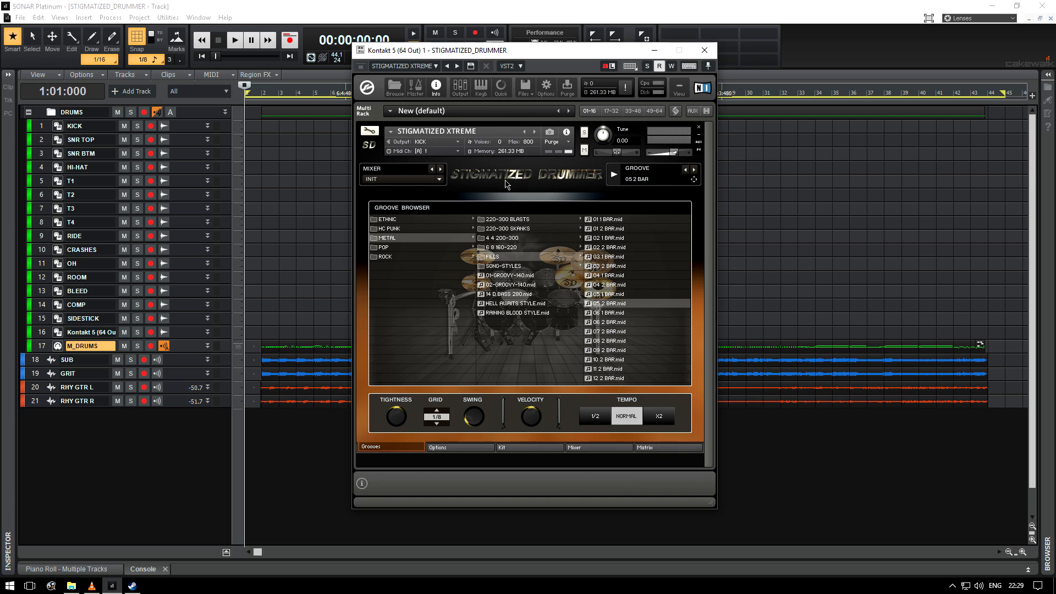
Step: Expand the M_DRUMS track and open the 220-300 BLASTS groove folder in the Kontakt groove browser
drag(257, 552, 414, 566)
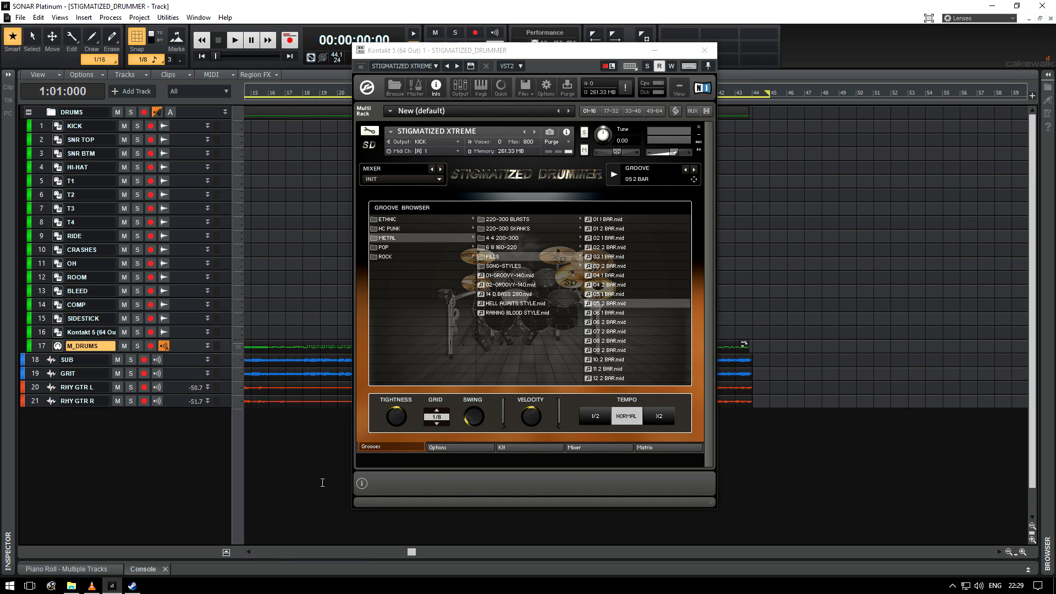
drag(77, 353, 77, 457)
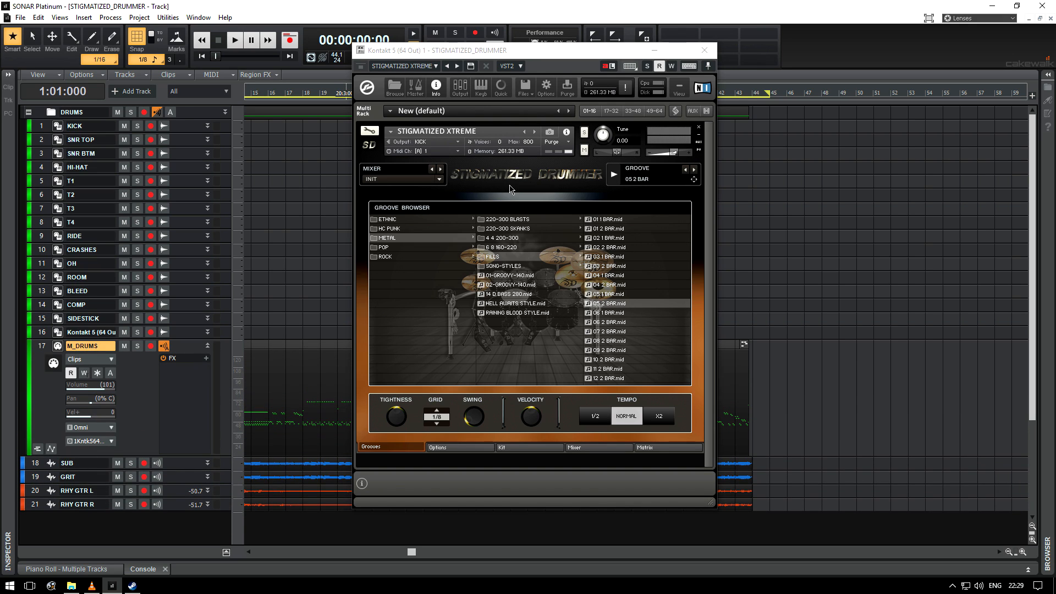
drag(534, 57, 532, 72)
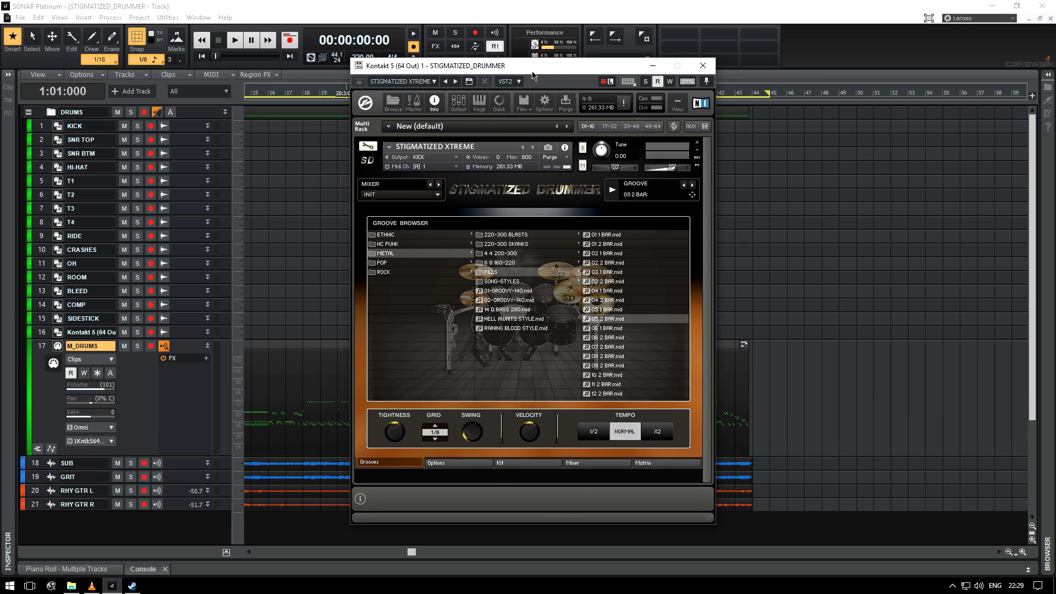
click(505, 236)
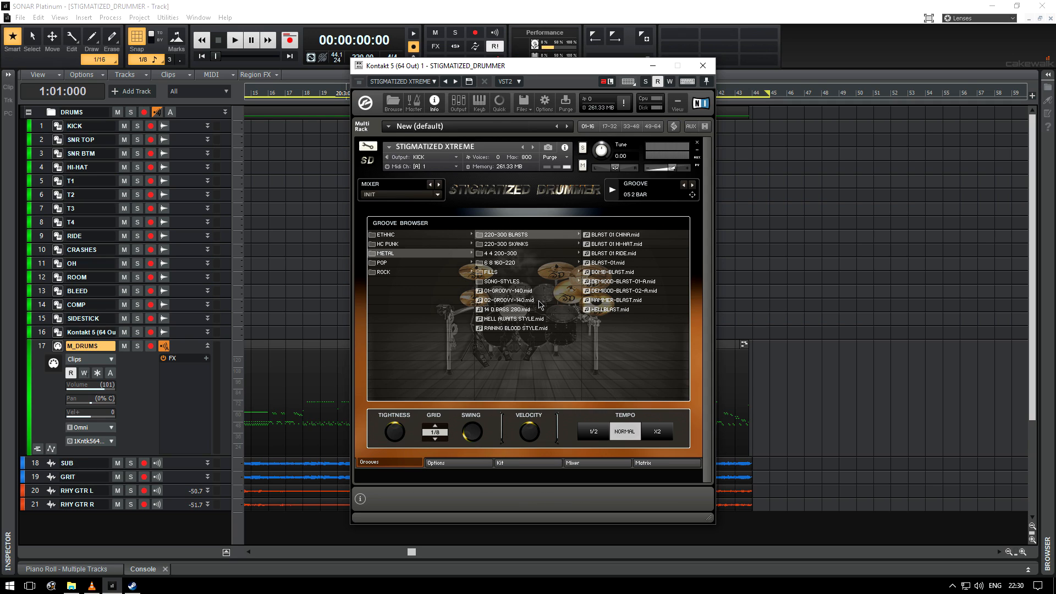
mouse_move(534, 70)
mouse_down()
mouse_move(498, 55)
mouse_move(543, 60)
mouse_up()
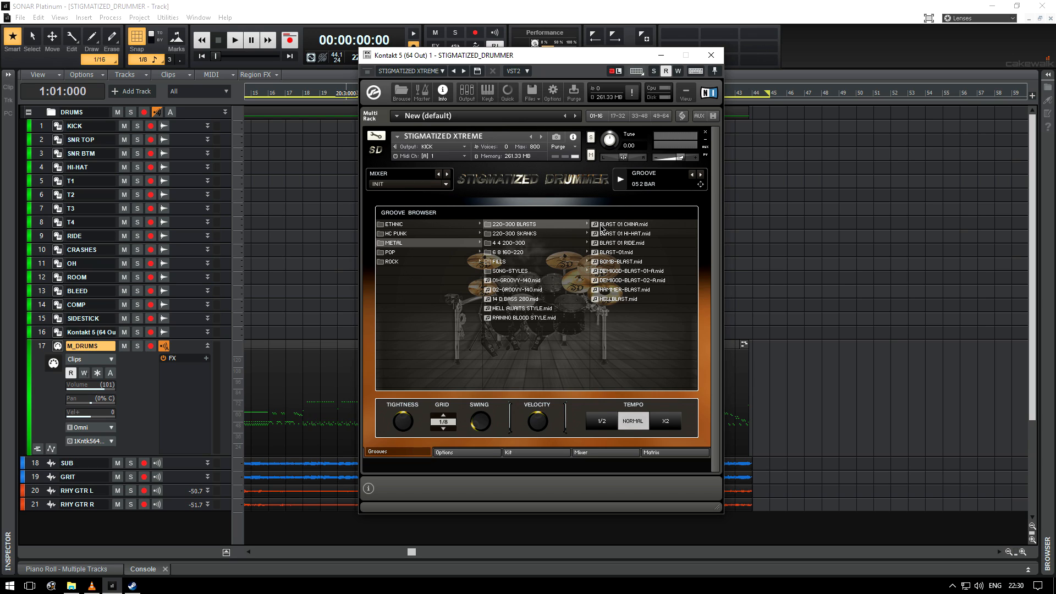
Step: Switch to File Explorer, browse the Kontakt 5 MIDI Files METAL folder, and close the window
click(74, 588)
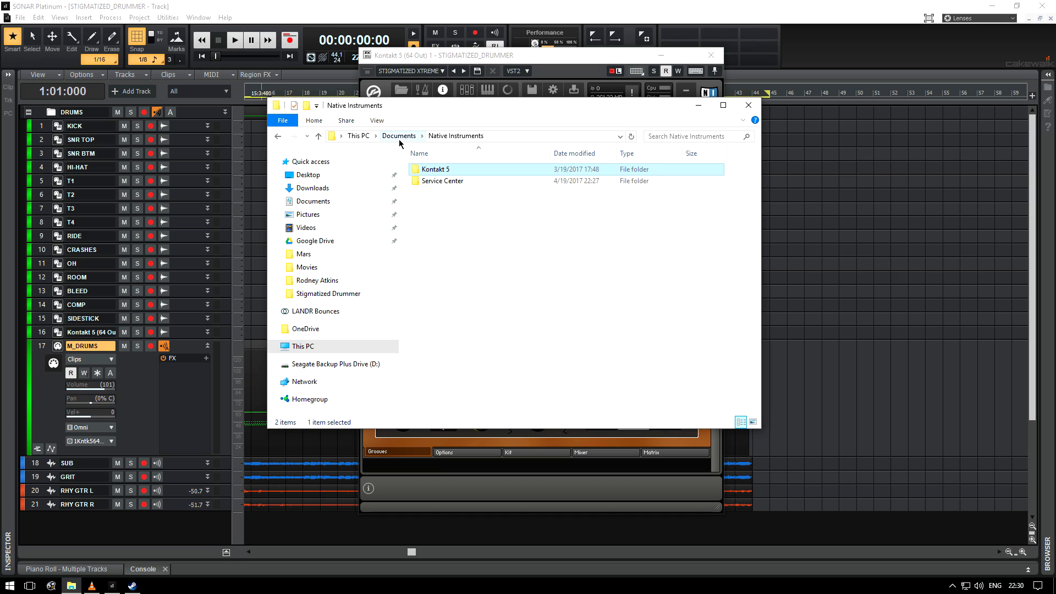
double_click(438, 173)
click(441, 192)
double_click(443, 194)
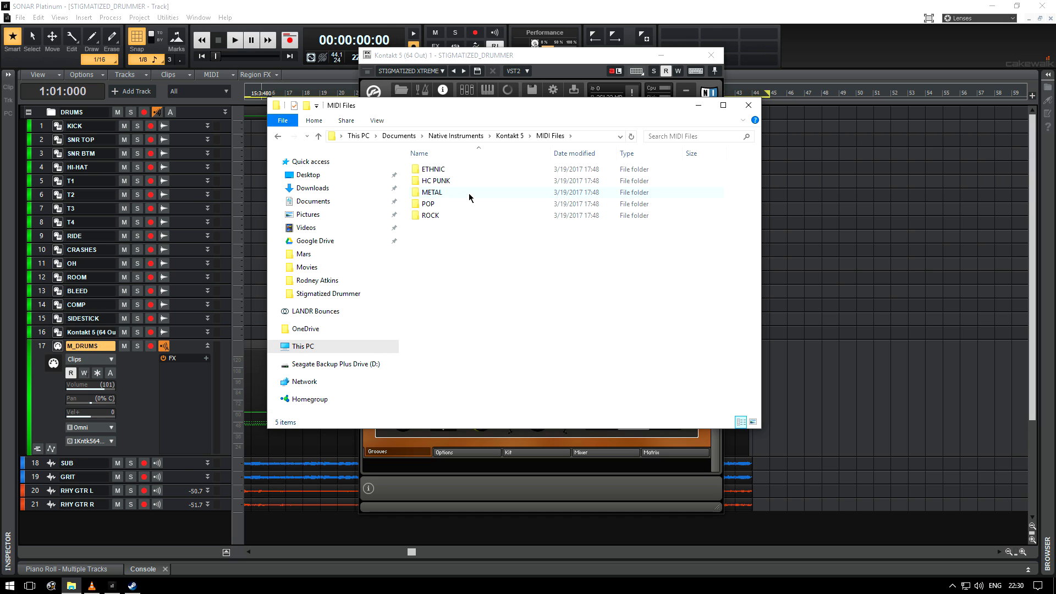
double_click(448, 192)
click(429, 218)
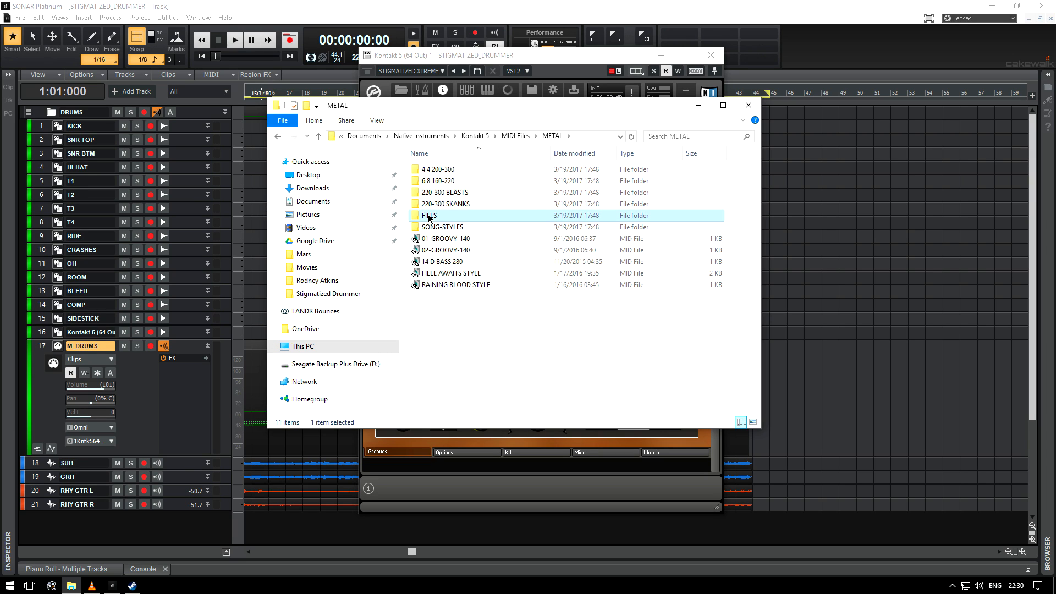
click(278, 136)
click(749, 105)
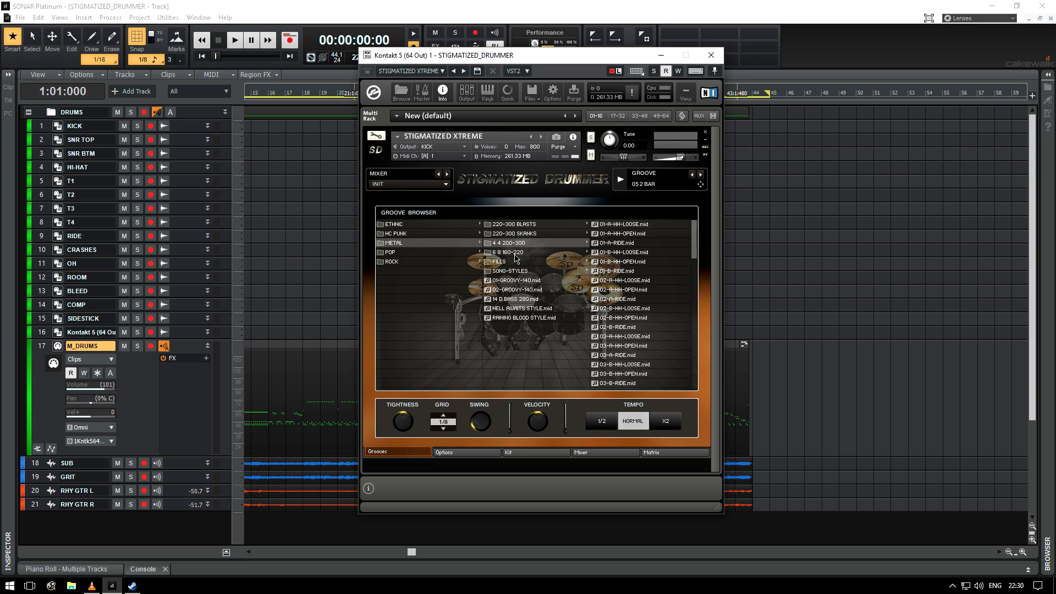
Step: Browse the METAL groove folders BLASTS, SKANKS, 4 4 200-300, 6 8 160-220, FILLS and SONG-STYLES
mouse_move(510, 277)
click(509, 225)
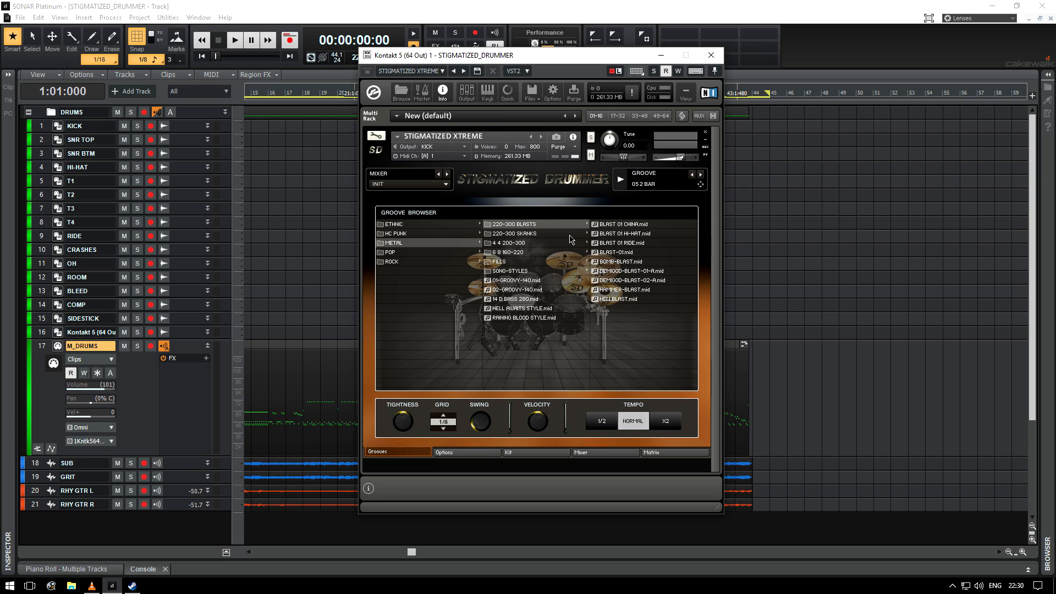
click(542, 235)
drag(694, 236, 700, 332)
scroll(681, 308, up, 10)
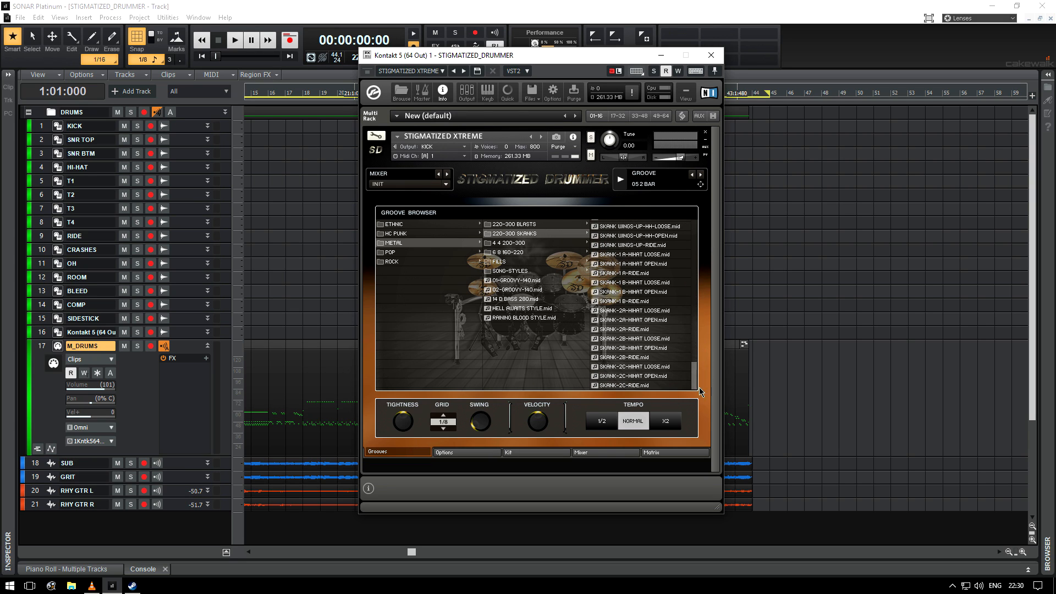
click(536, 244)
scroll(695, 310, down, 5)
scroll(695, 311, up, 5)
click(521, 254)
drag(694, 238, 693, 375)
scroll(638, 286, up, 10)
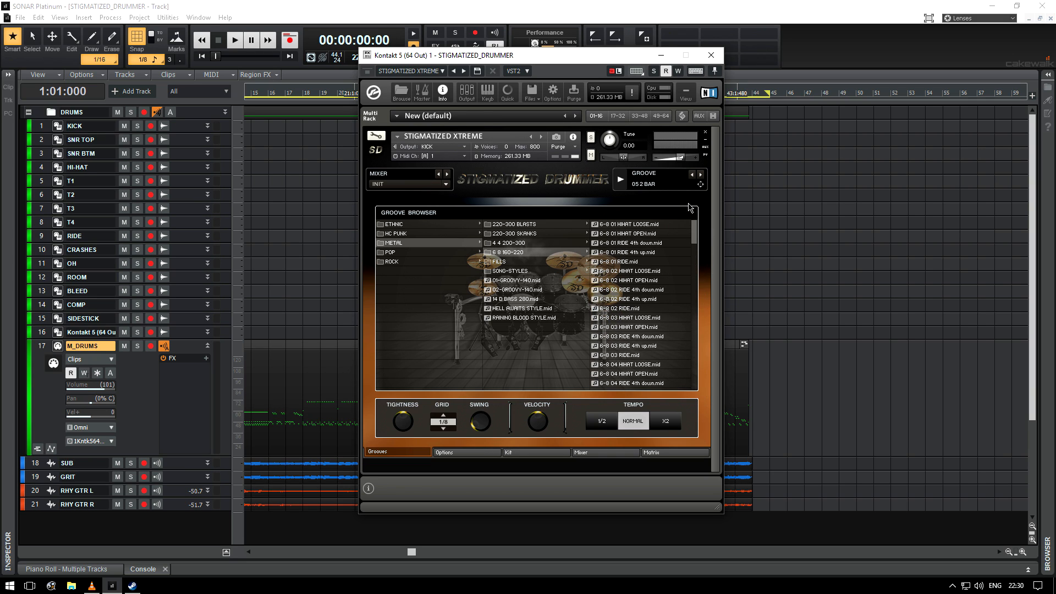
click(508, 262)
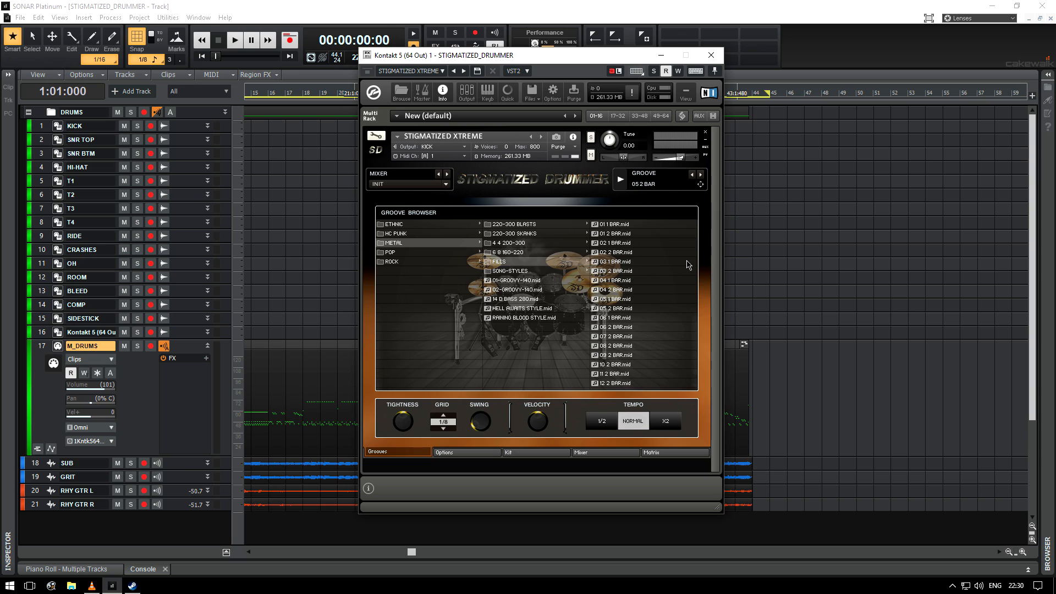
click(519, 271)
Step: Browse the song-style cover folders and the ETHNIC groove folders
click(619, 227)
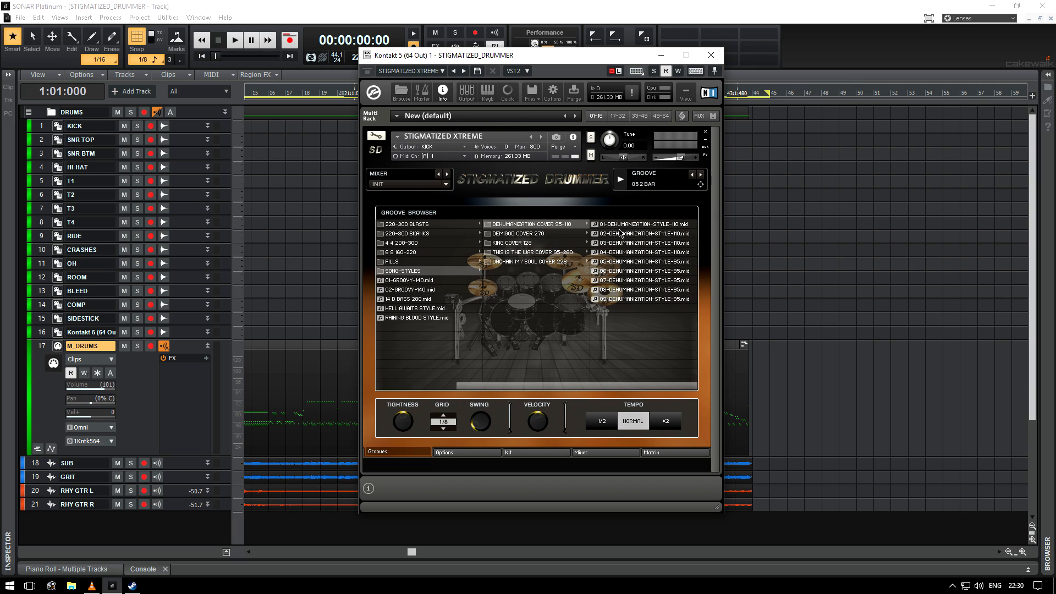
click(535, 234)
click(524, 243)
click(524, 253)
click(499, 263)
click(422, 227)
click(520, 224)
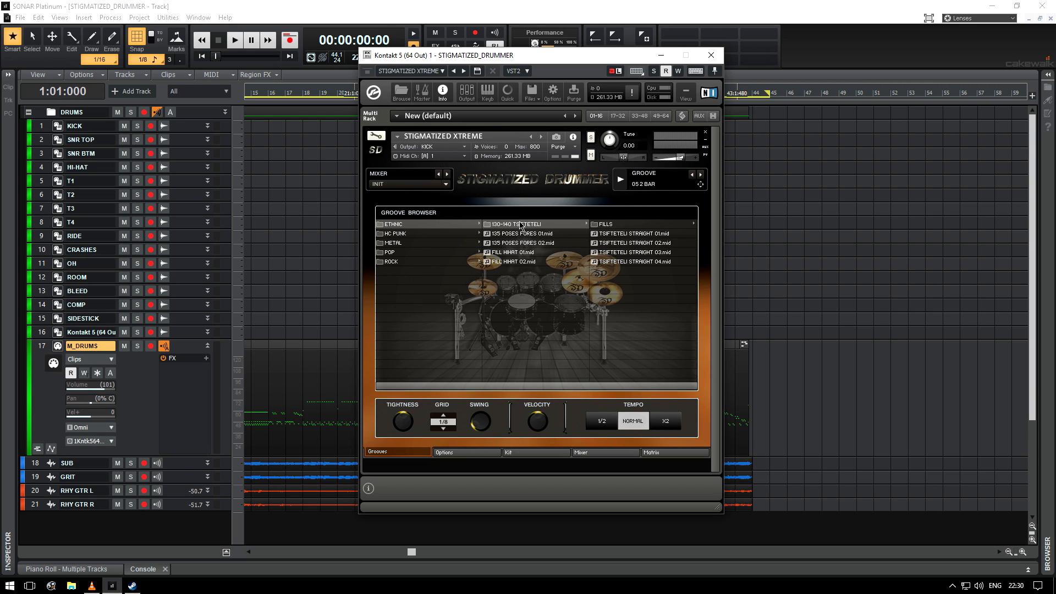
Step: Return to the METAL 220-300 BLASTS folder and preview blast grooves, selecting BOMB-BLAST
click(399, 243)
click(521, 224)
click(620, 225)
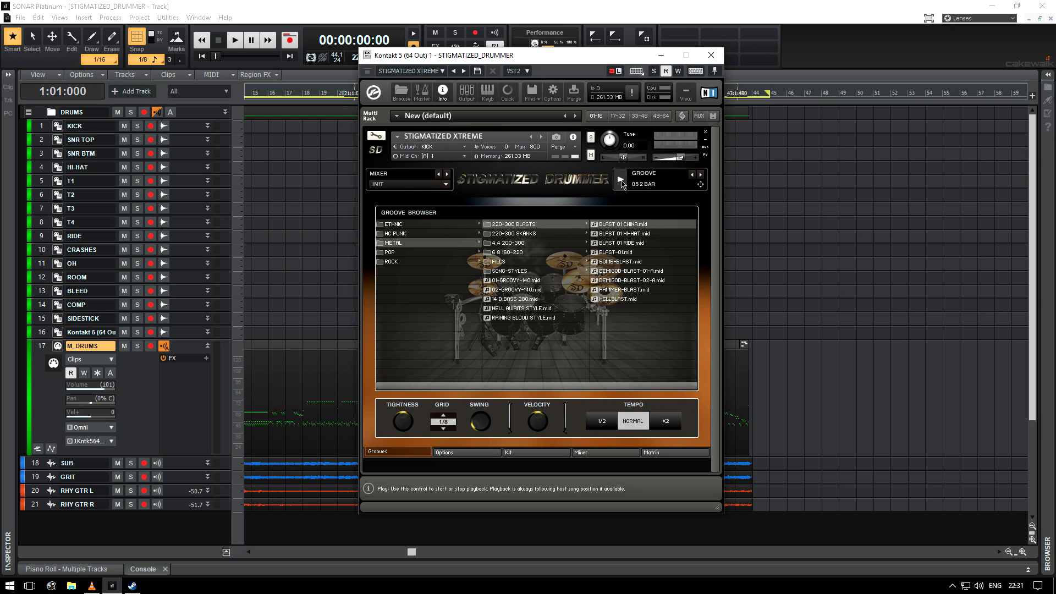
click(616, 235)
click(615, 245)
click(615, 256)
click(617, 262)
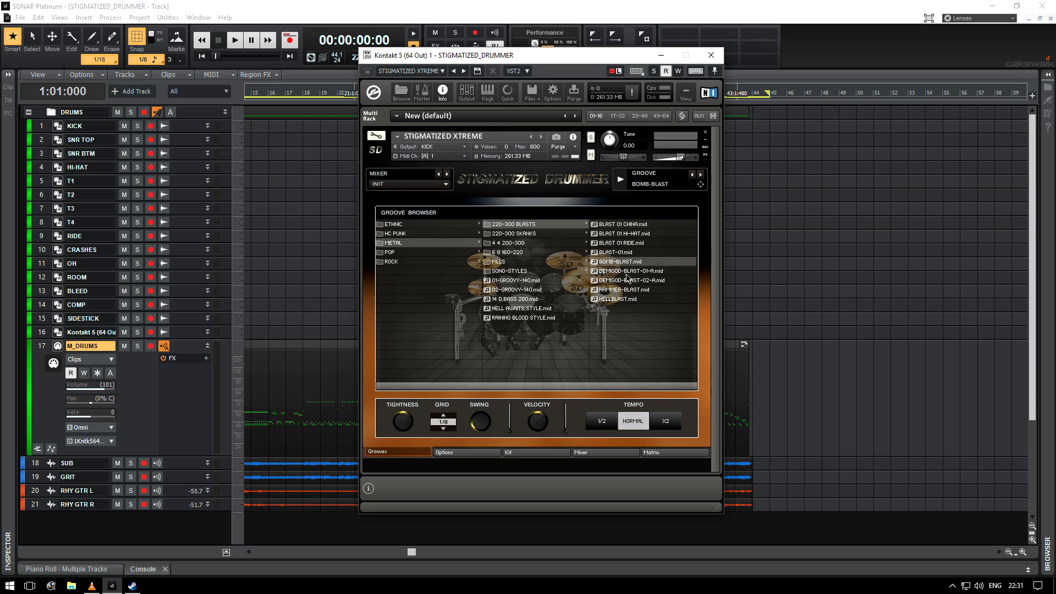
Step: Drag the BOMB-BLAST groove onto the M_DRUMS track, then delete the placed clip
drag(647, 187, 856, 395)
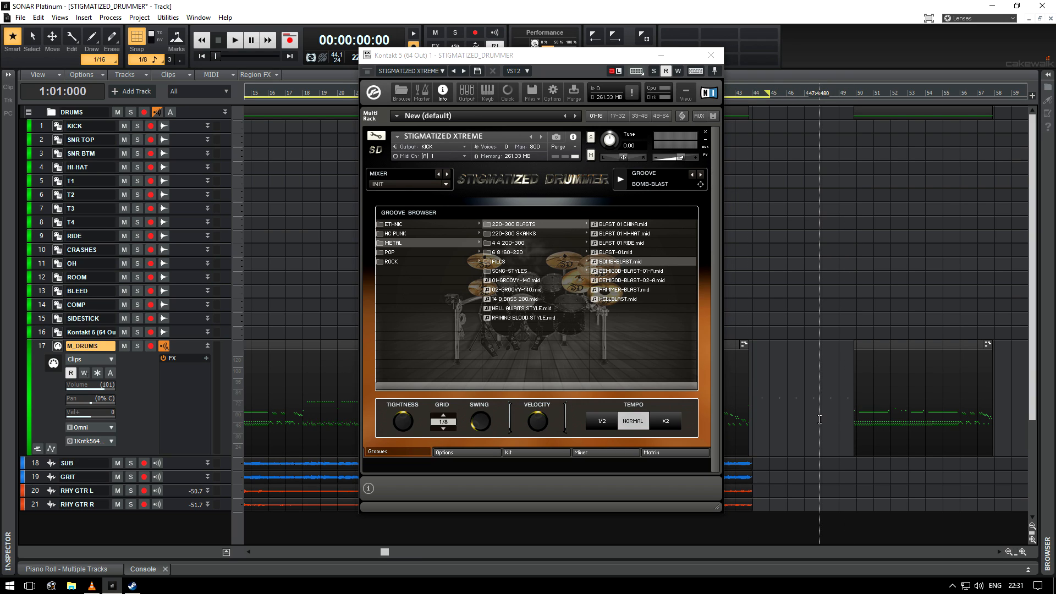
click(905, 348)
key(Delete)
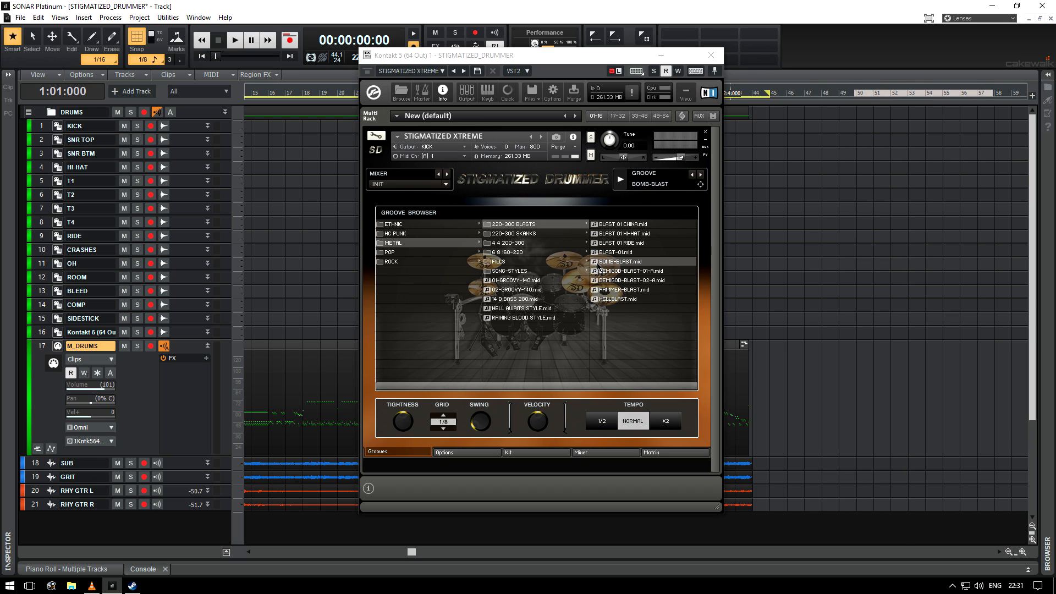
Step: Browse the METAL groove folders again, from SKANKS through SONG-STYLES and back to BLASTS
click(511, 233)
click(524, 245)
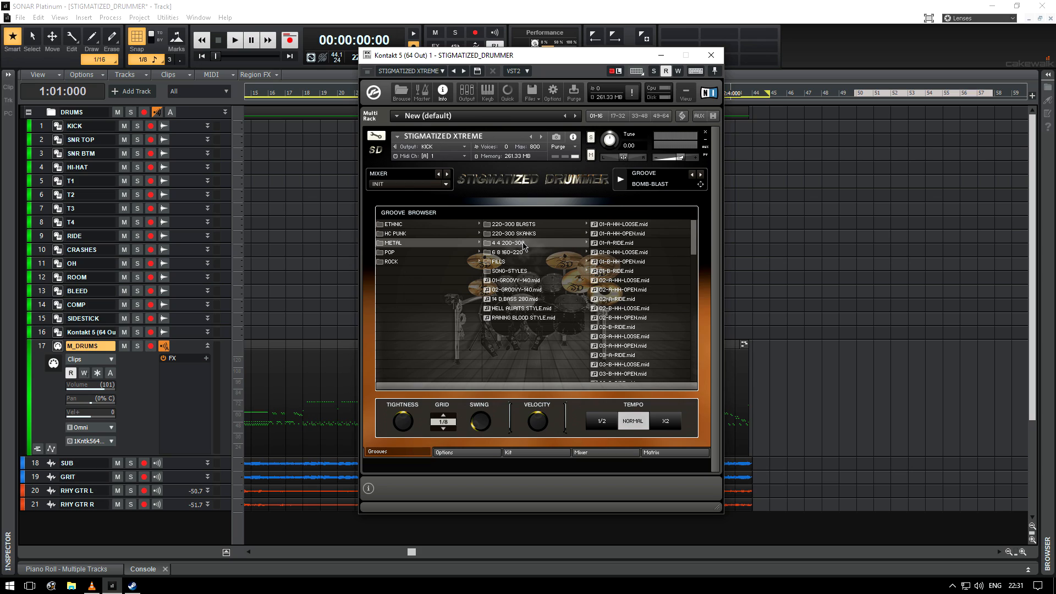
click(517, 253)
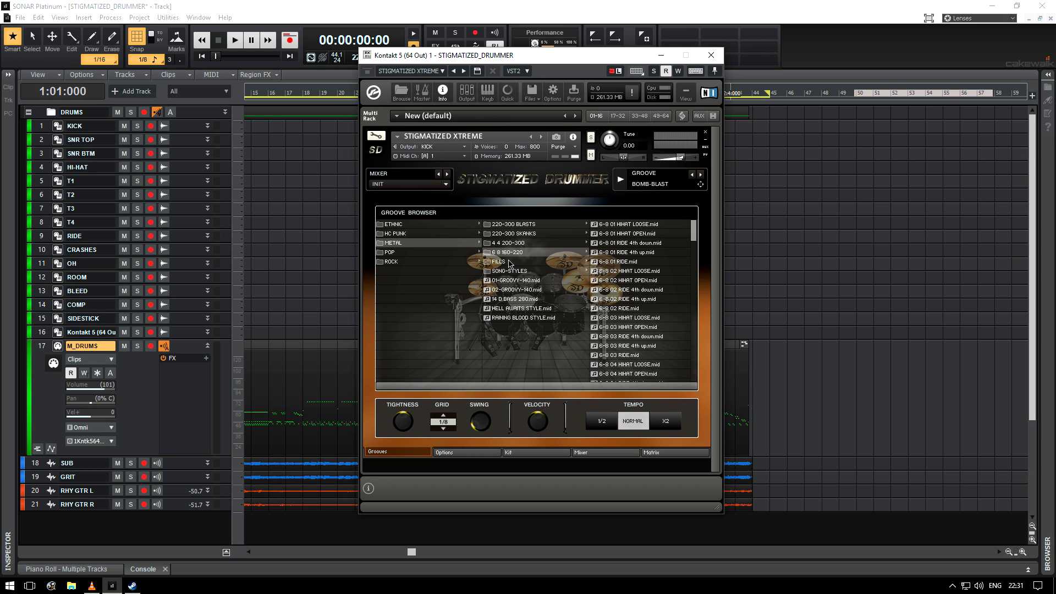
click(509, 262)
click(513, 273)
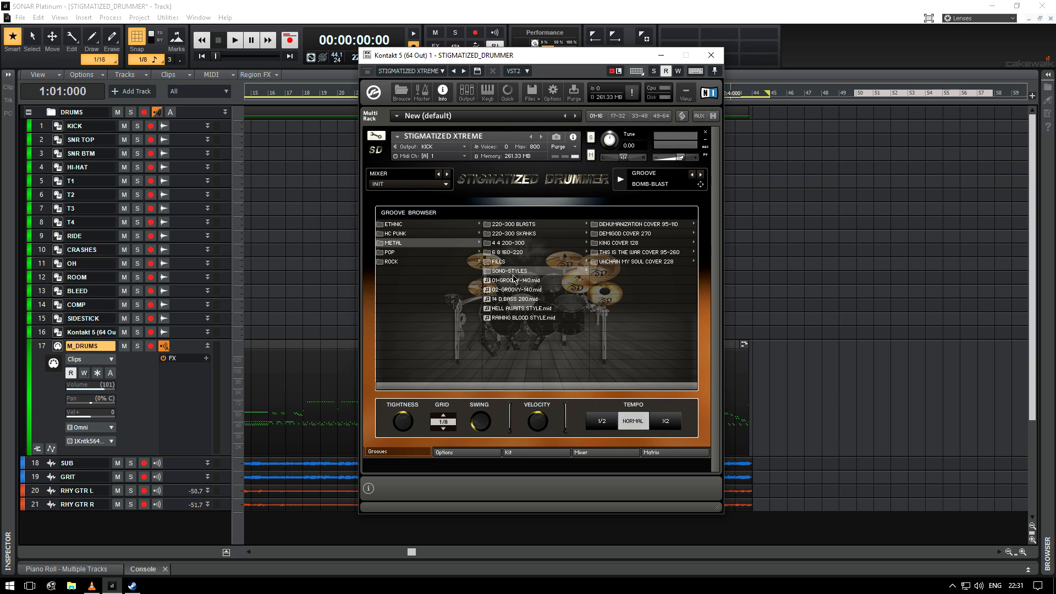
click(506, 263)
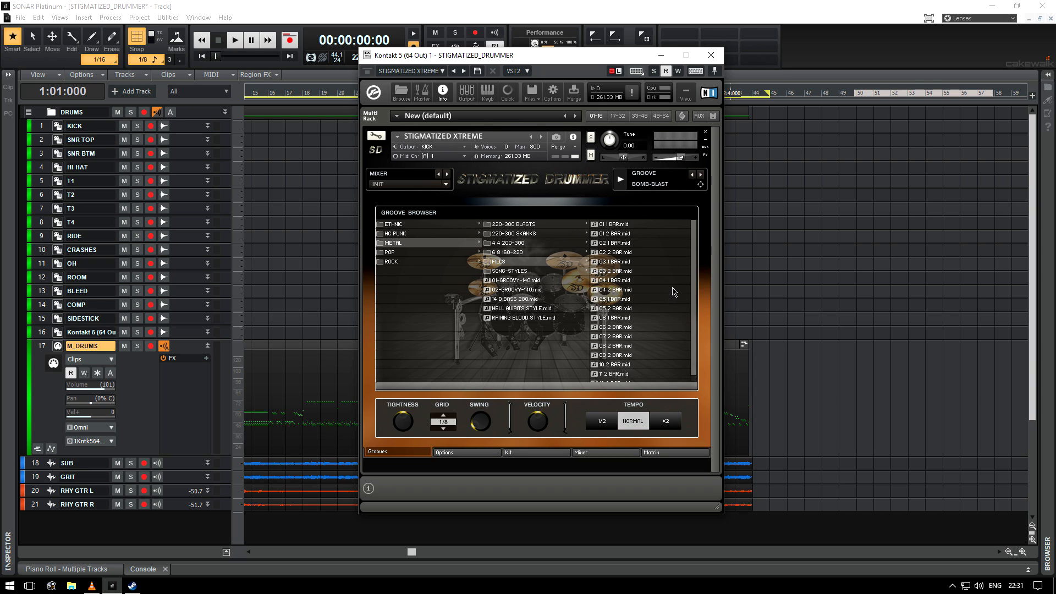
click(501, 253)
click(530, 290)
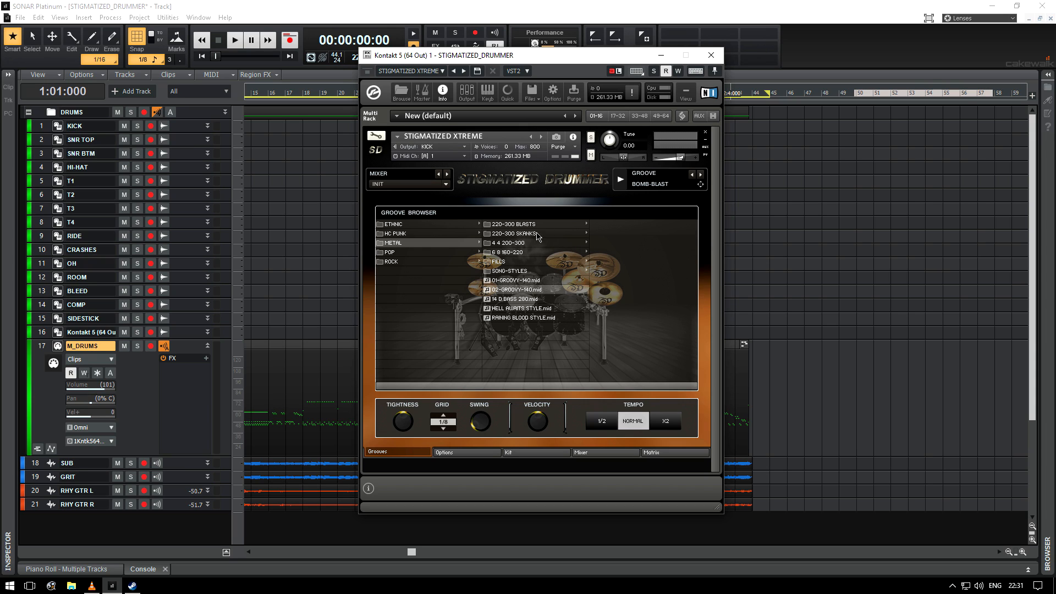
mouse_move(557, 60)
mouse_down()
mouse_move(540, 58)
mouse_move(567, 57)
mouse_up()
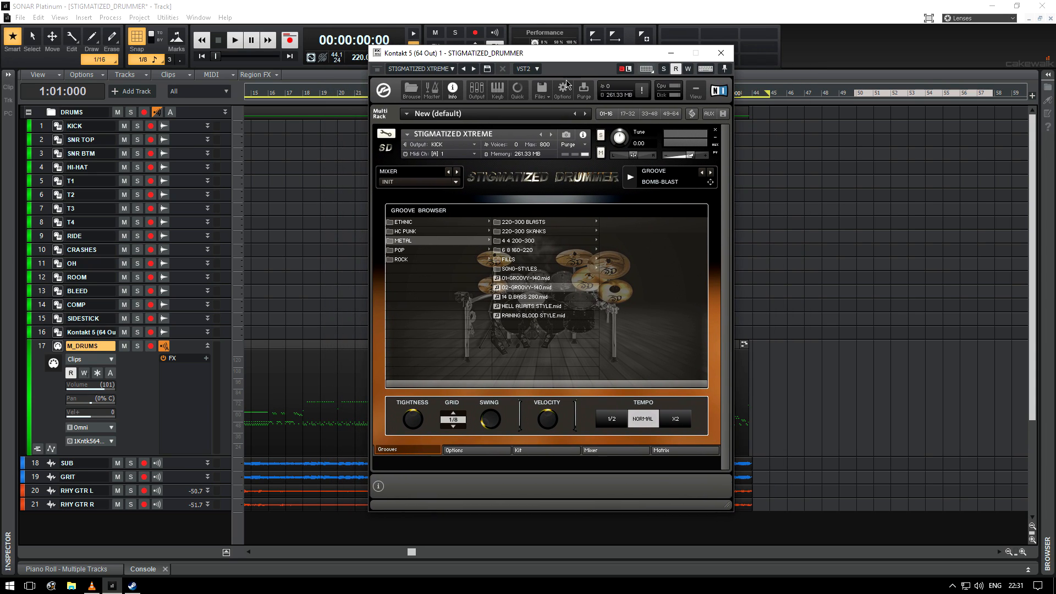
click(511, 226)
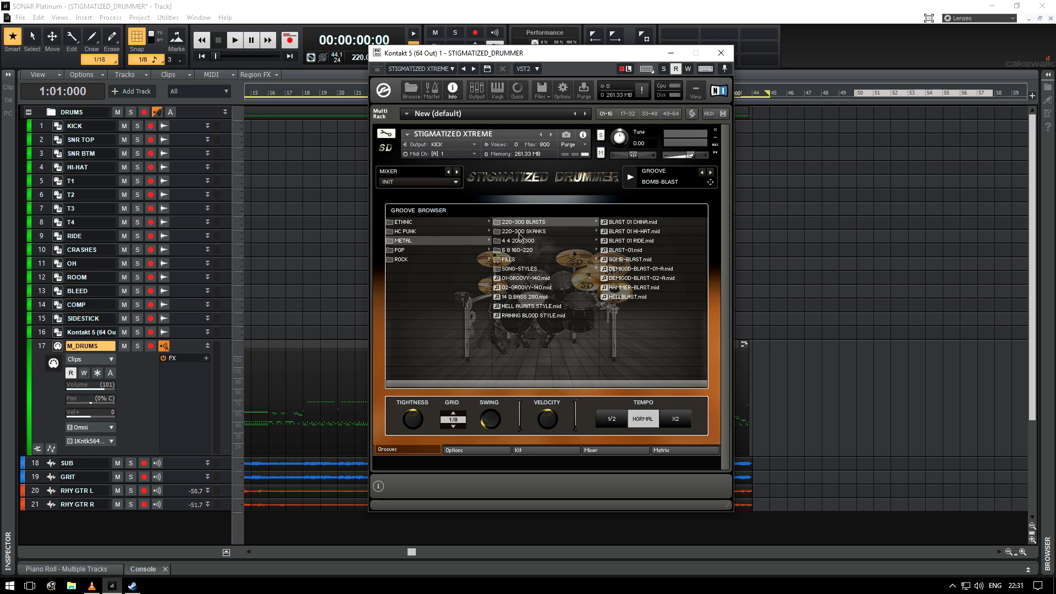
Step: Browse the METAL 220-300 SKANKS and BLASTS folders, previewing the SKANK 01 RIDE groove
click(518, 232)
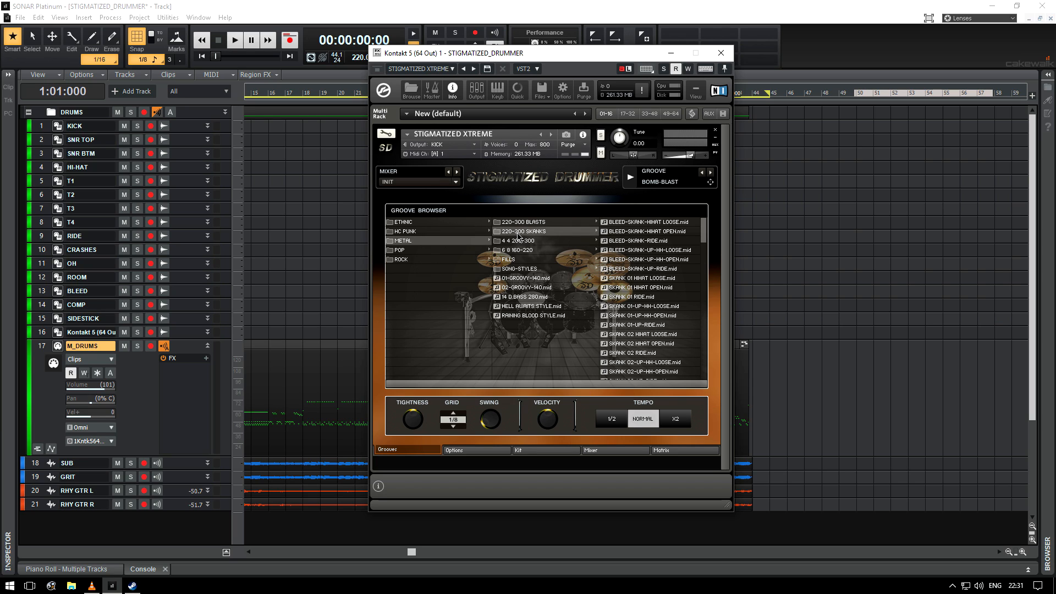
click(520, 223)
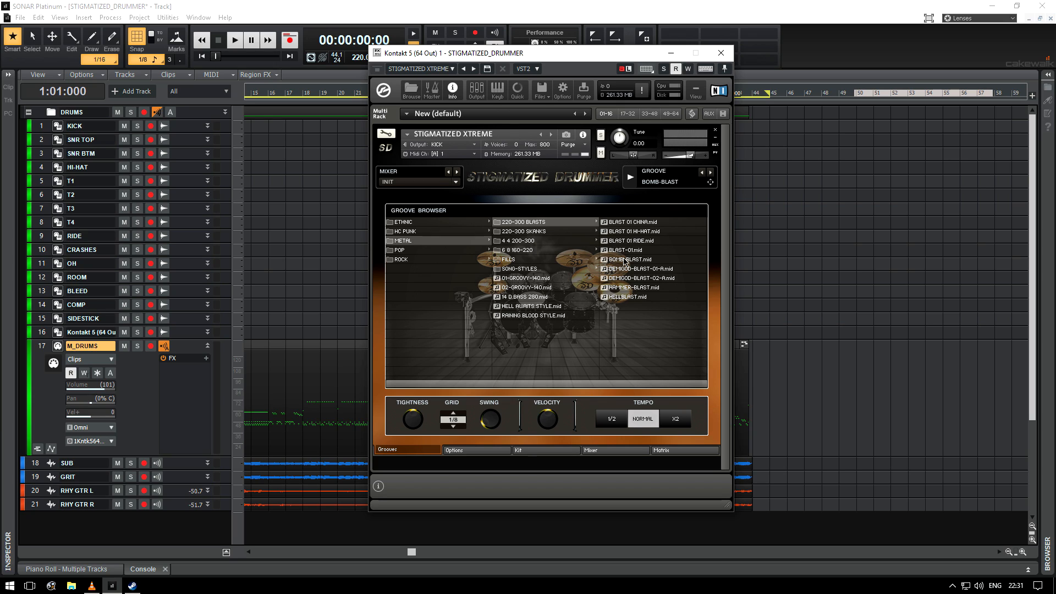
click(536, 231)
click(647, 298)
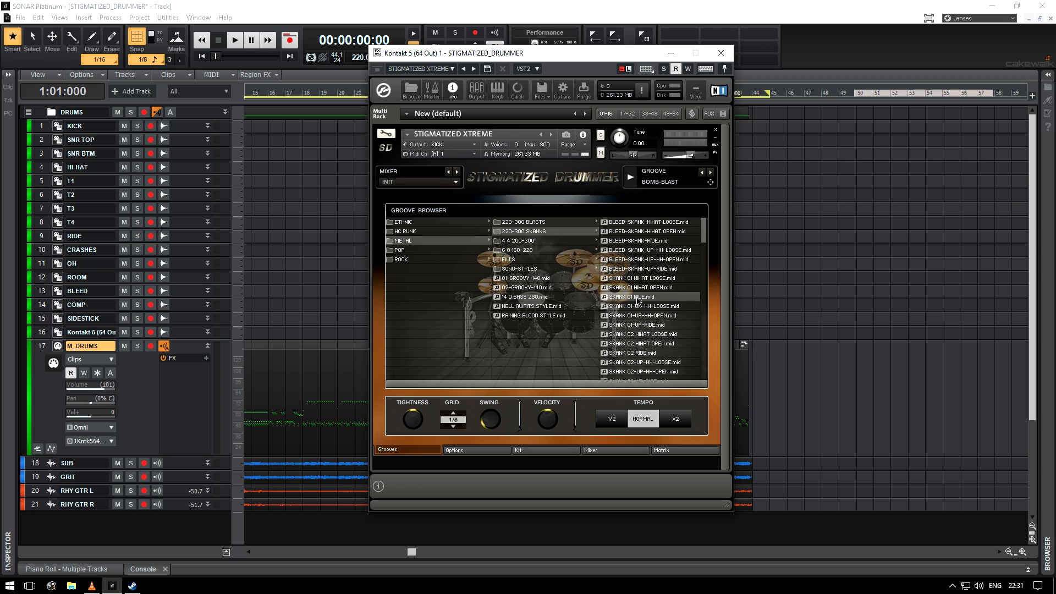
click(512, 222)
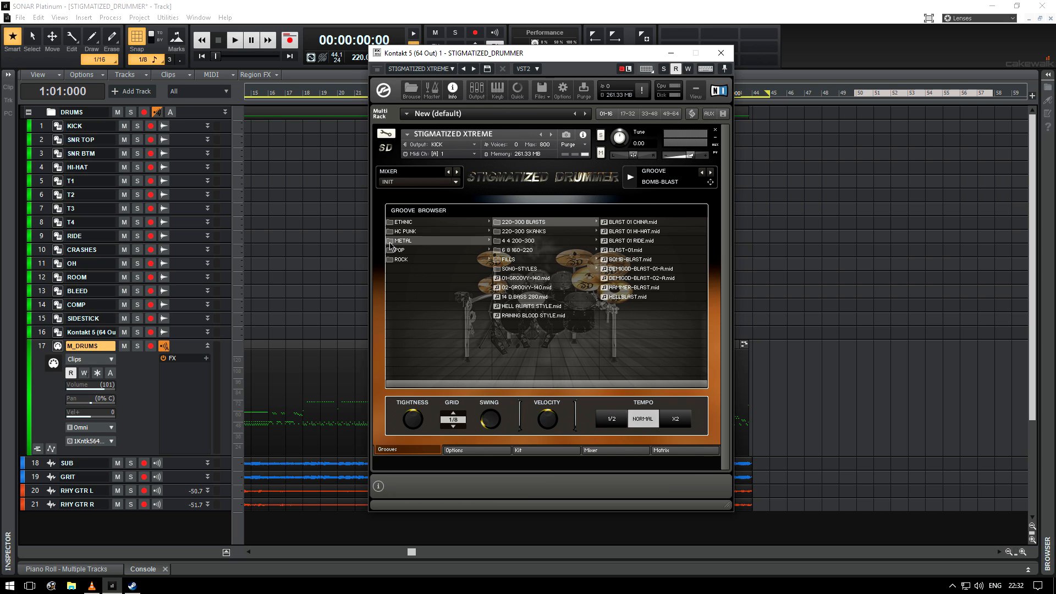
Step: Browse the HC PUNK, ETHNIC and POP groove folders, opening the first POP 110-150 subfolders
click(410, 232)
click(406, 222)
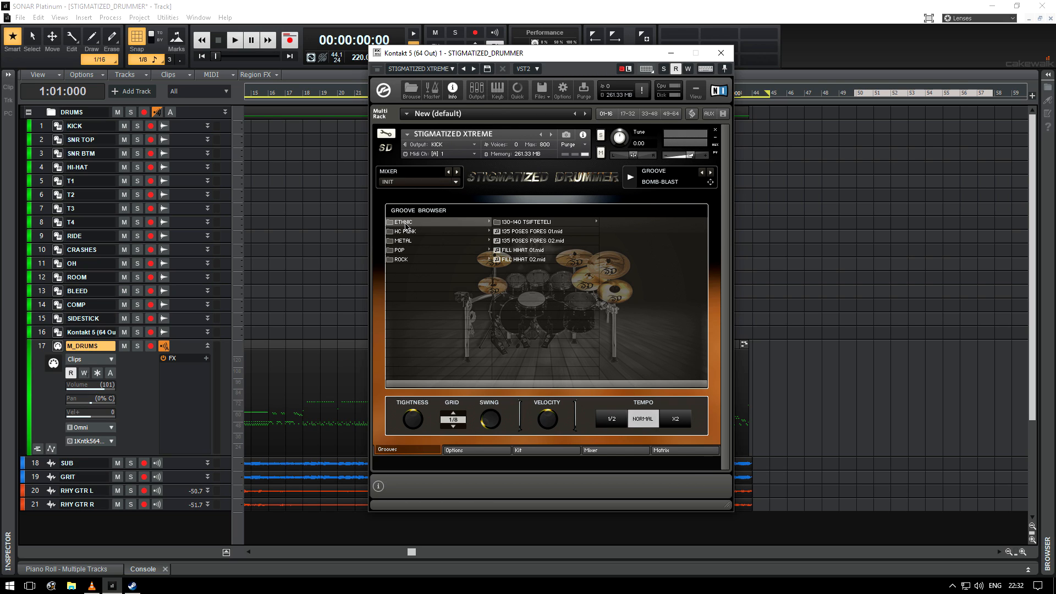
click(407, 251)
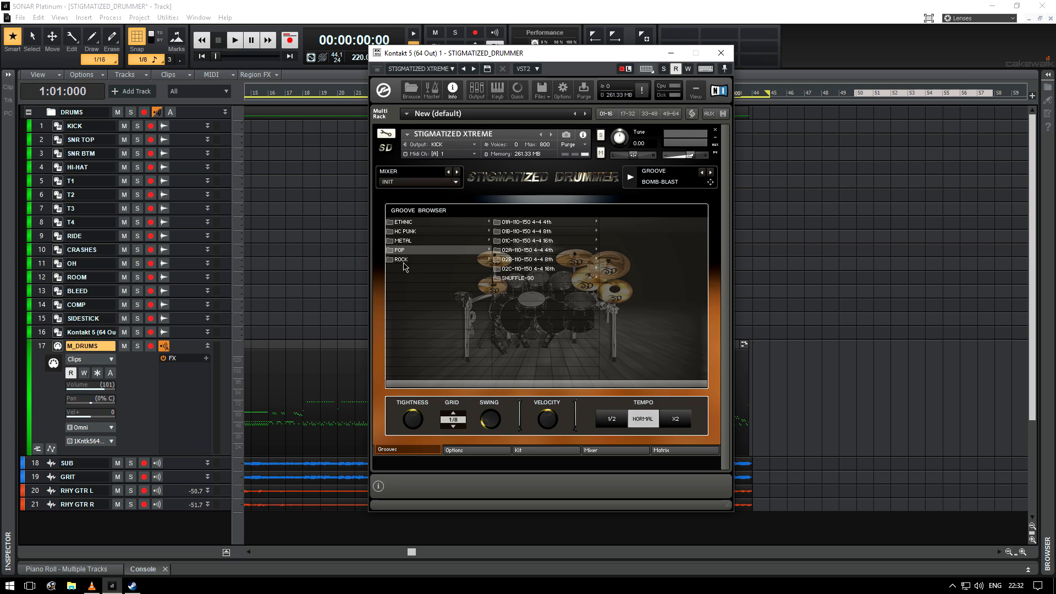
click(546, 223)
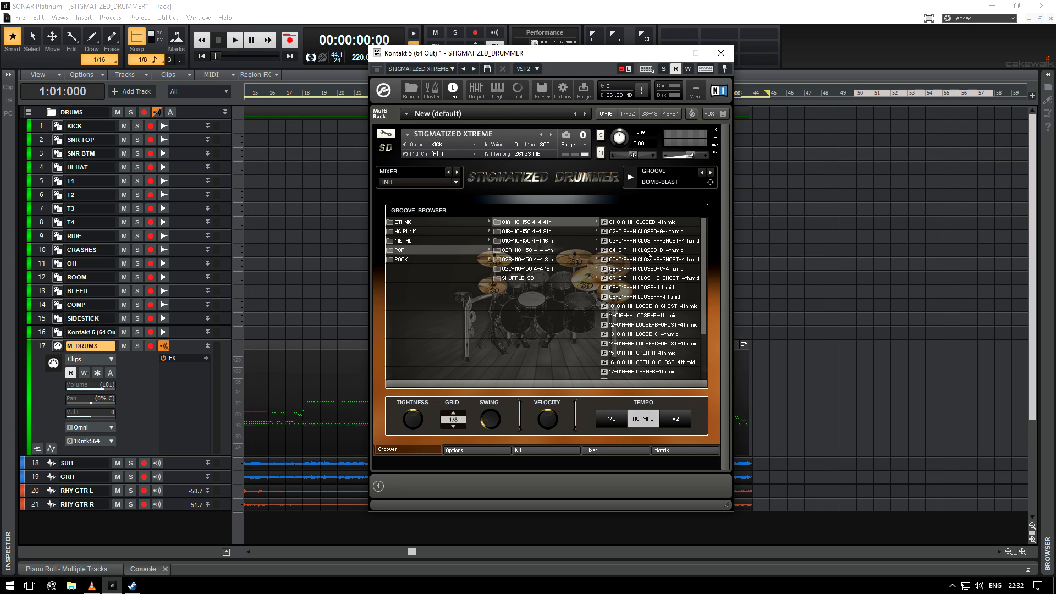
click(542, 232)
click(535, 223)
Step: Open the Options page and try the EXP+, FIX and LINEAR velocity curves
click(473, 450)
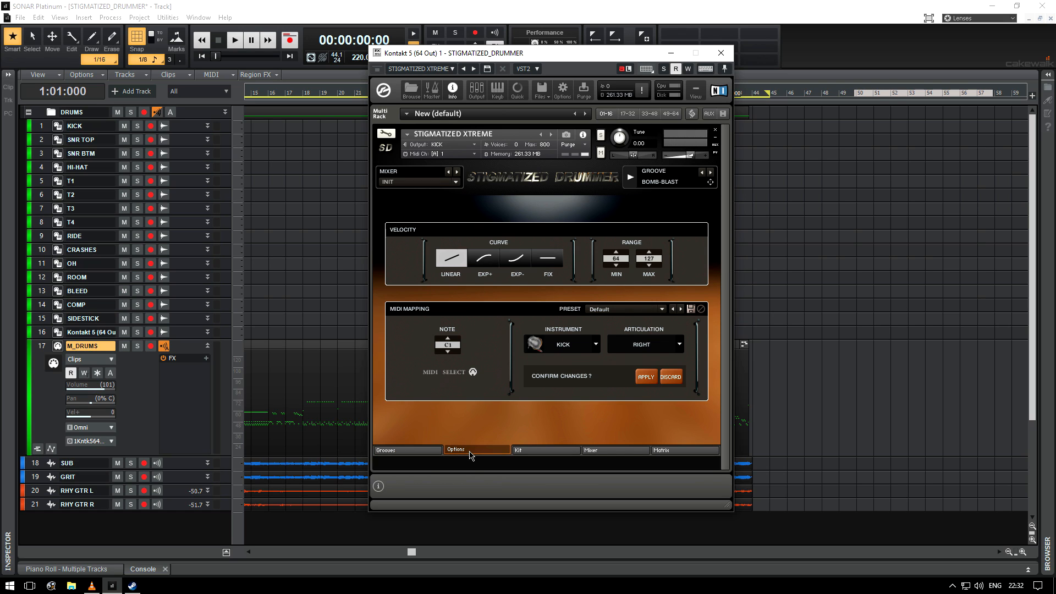
click(484, 258)
click(547, 259)
click(457, 264)
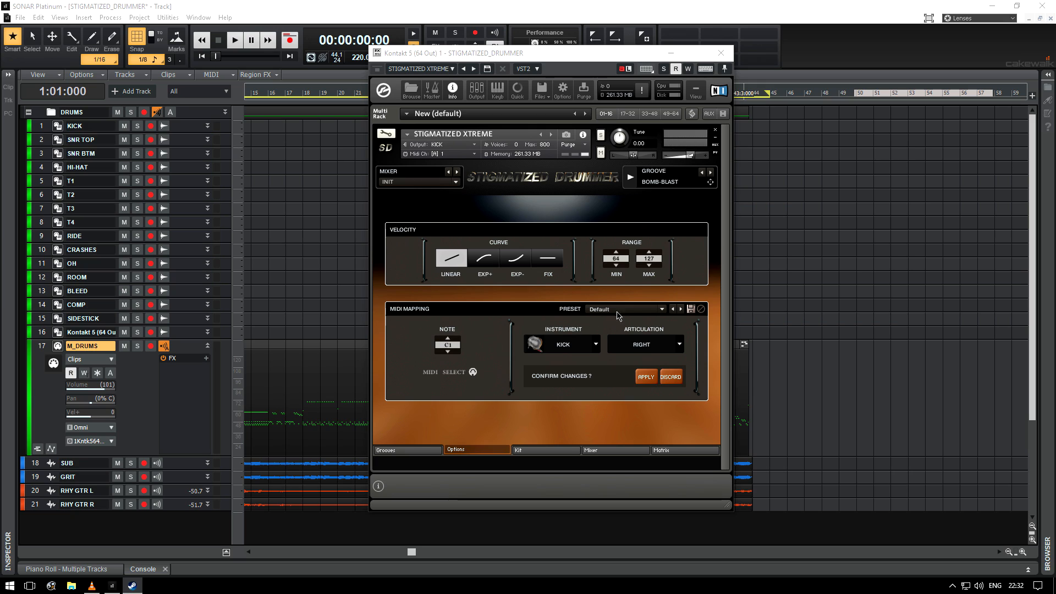
Step: Open the MIDI mapping preset list and the instrument list, closing each without a change
click(651, 310)
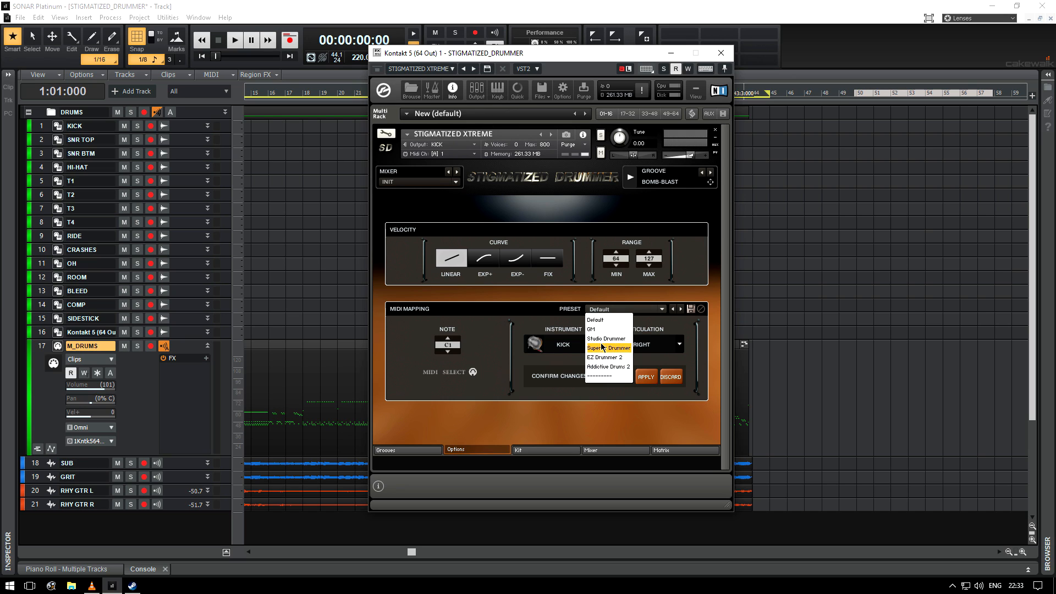
click(673, 329)
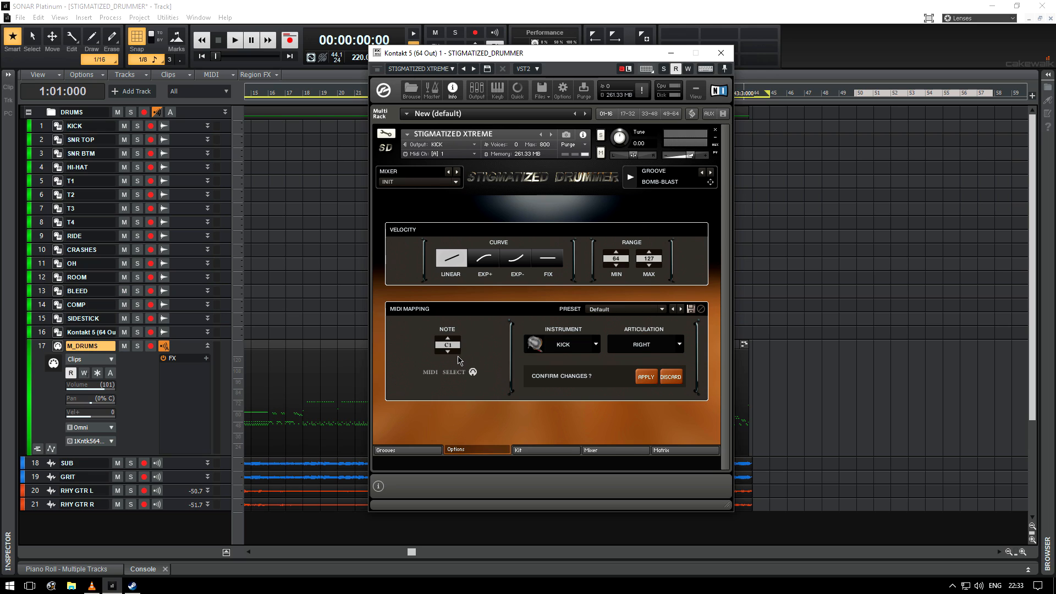
click(596, 345)
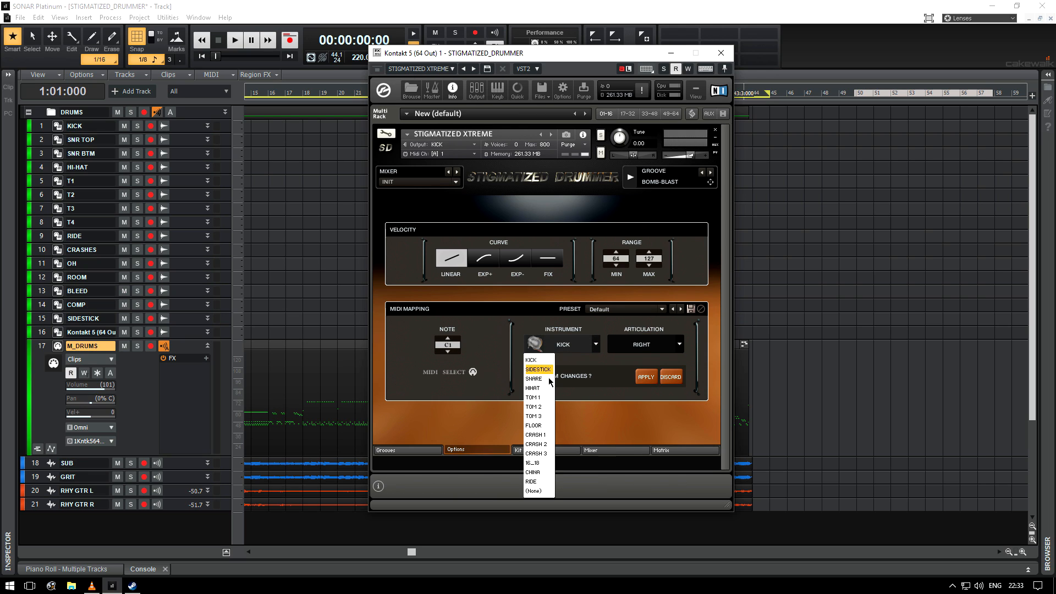
click(606, 363)
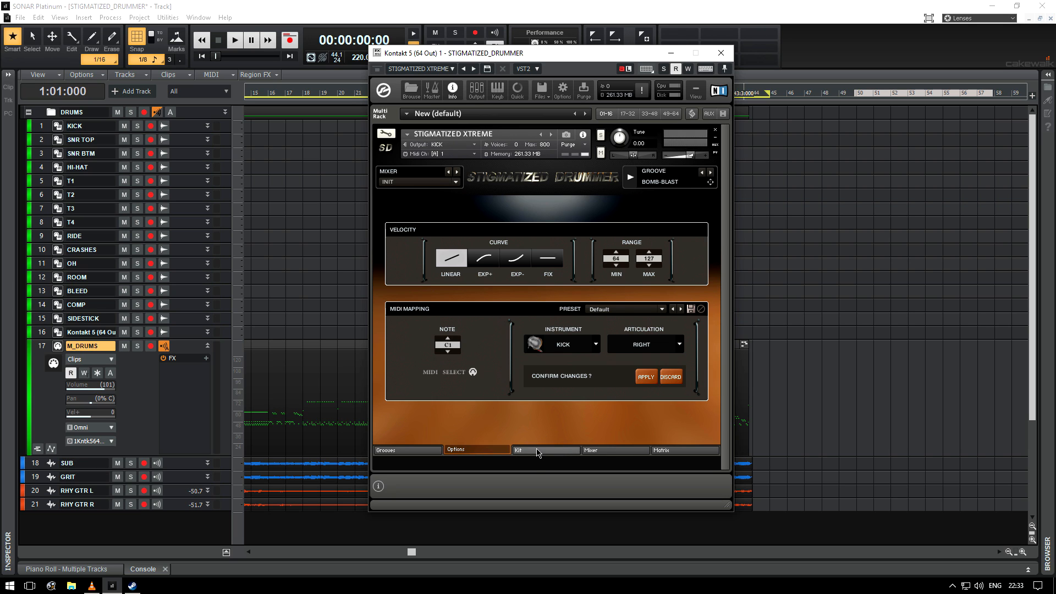
Step: Open the Kit page to view the drum kit and its kit piece controls
click(537, 450)
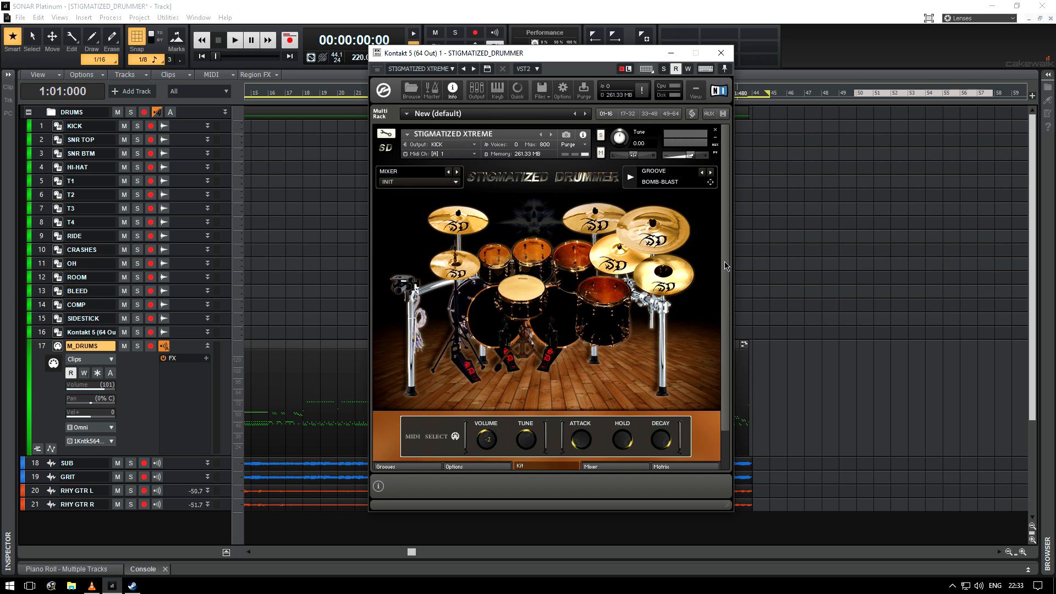
scroll(727, 267, down, 1)
scroll(727, 277, down, 1)
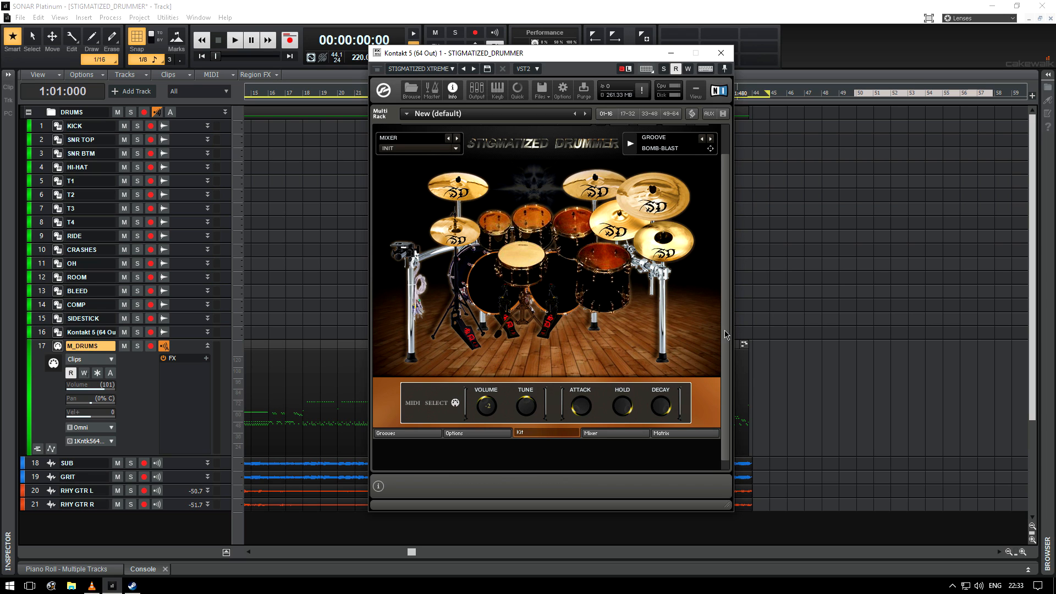
scroll(727, 300, up, 2)
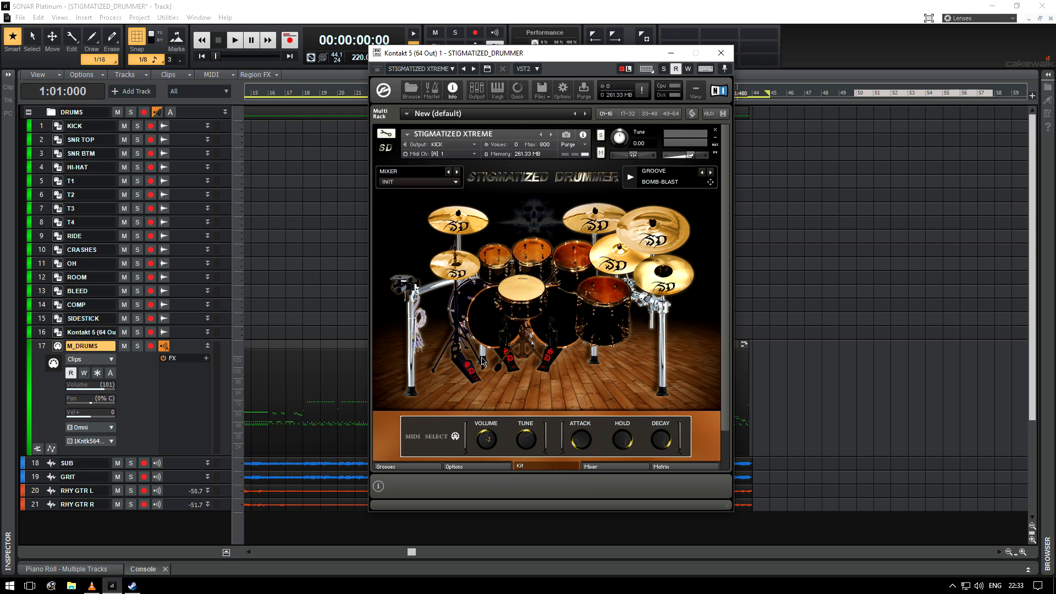
Step: Show the virtual keyboard and play a few drum keys on it
click(497, 90)
scroll(729, 231, down, 2)
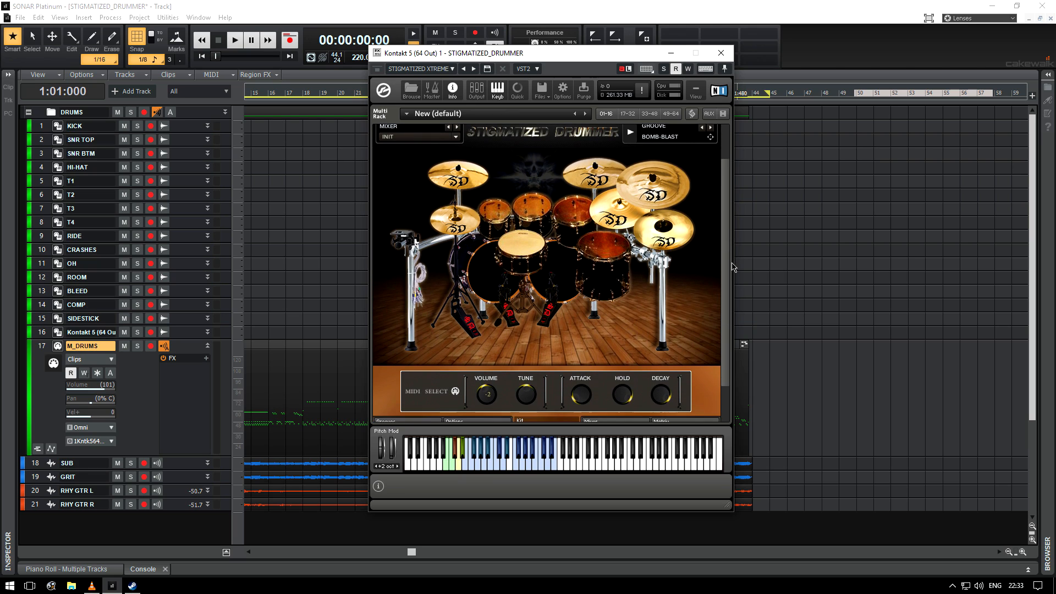
scroll(732, 226, up, 2)
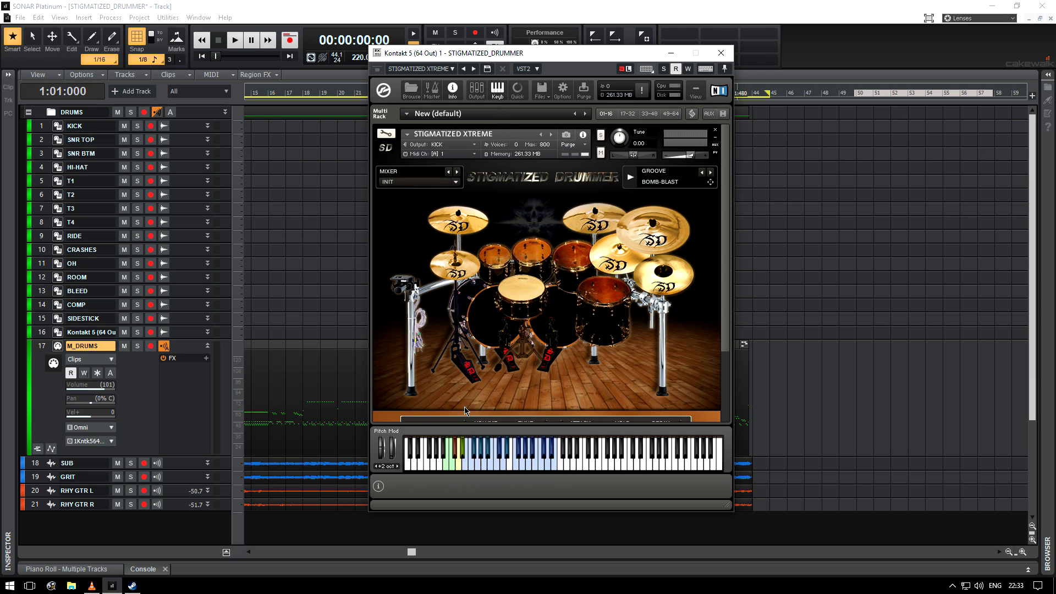
click(446, 469)
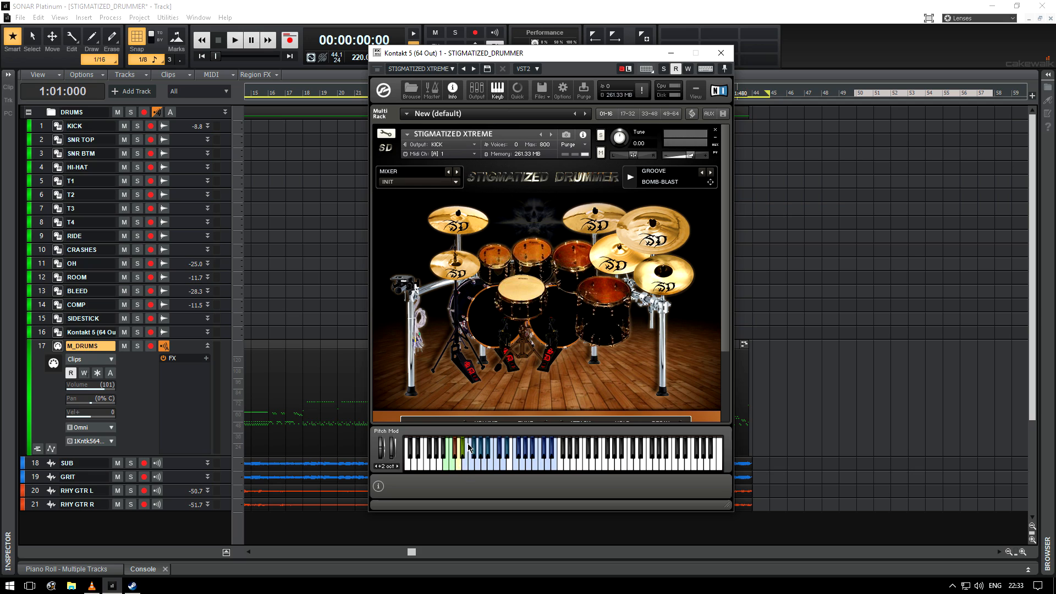
click(460, 469)
click(462, 464)
scroll(728, 242, down, 3)
scroll(728, 242, up, 3)
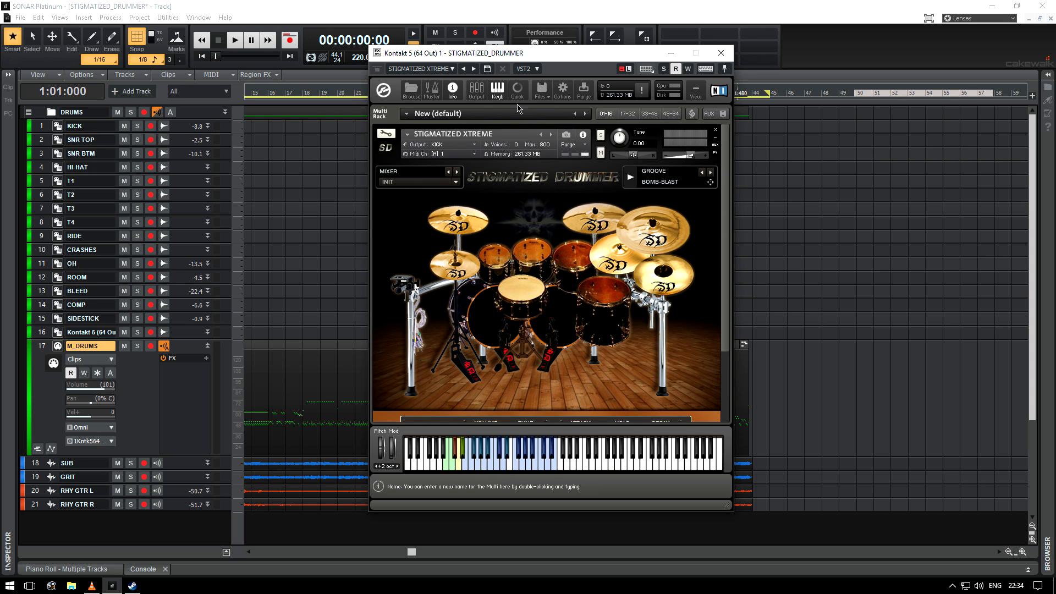
Step: Hide the virtual keyboard and open the Mixer page
click(497, 90)
scroll(727, 262, down, 2)
scroll(727, 254, up, 2)
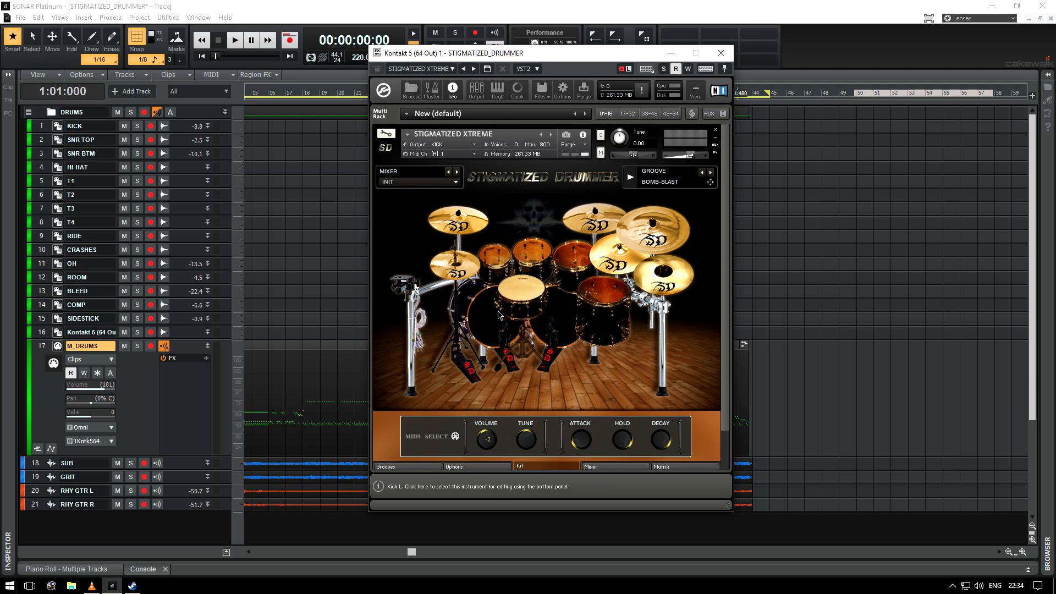
click(619, 468)
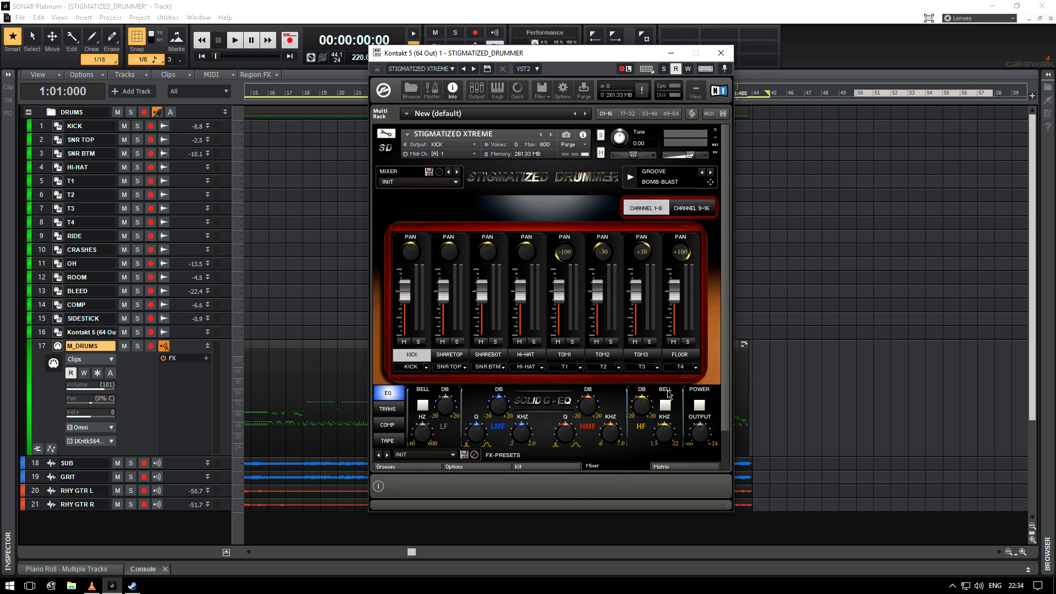
Step: View the TRANS, TAPE, COMP and EQ effect panels of the kick channel
mouse_move(699, 514)
mouse_down()
mouse_move(700, 529)
mouse_move(700, 514)
mouse_up()
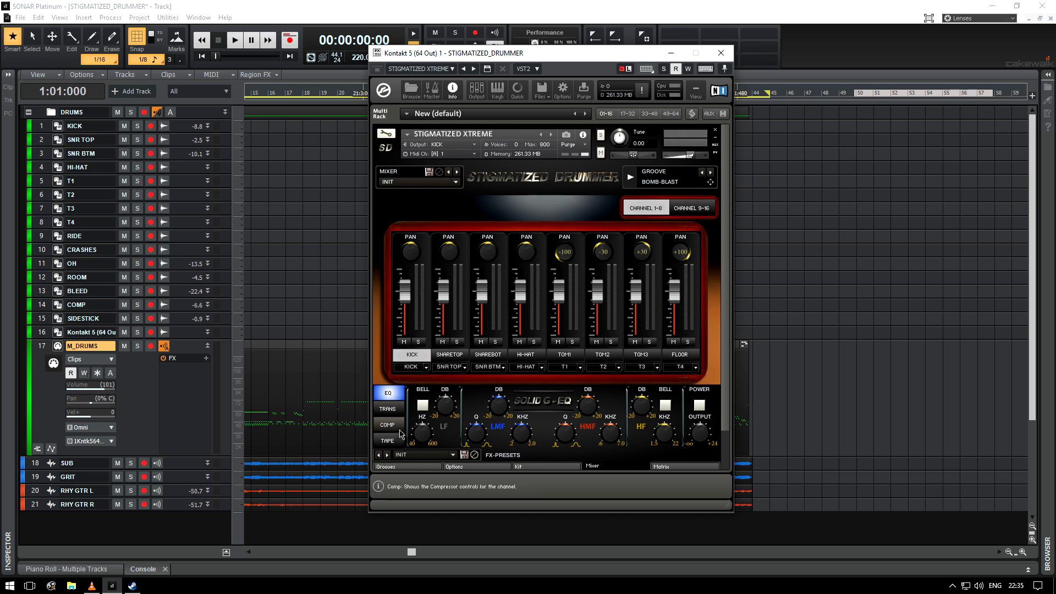
click(397, 413)
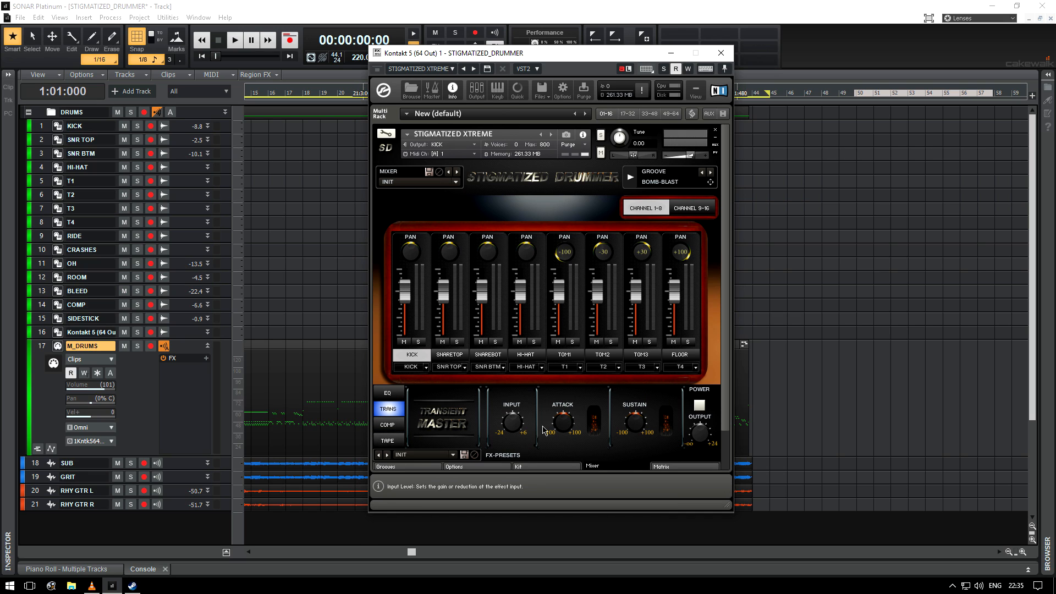
click(388, 440)
click(388, 424)
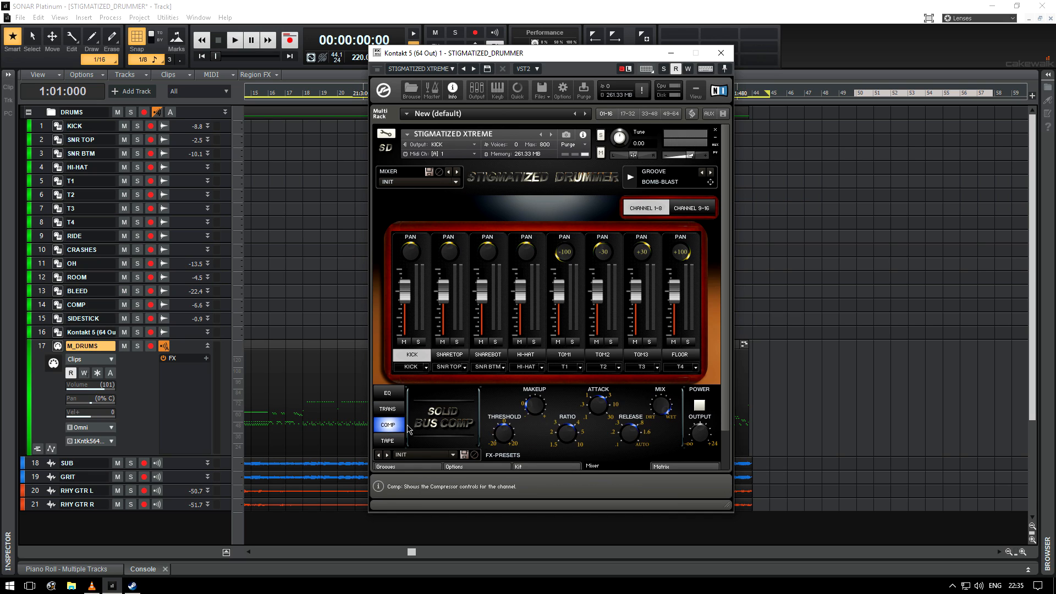
click(388, 392)
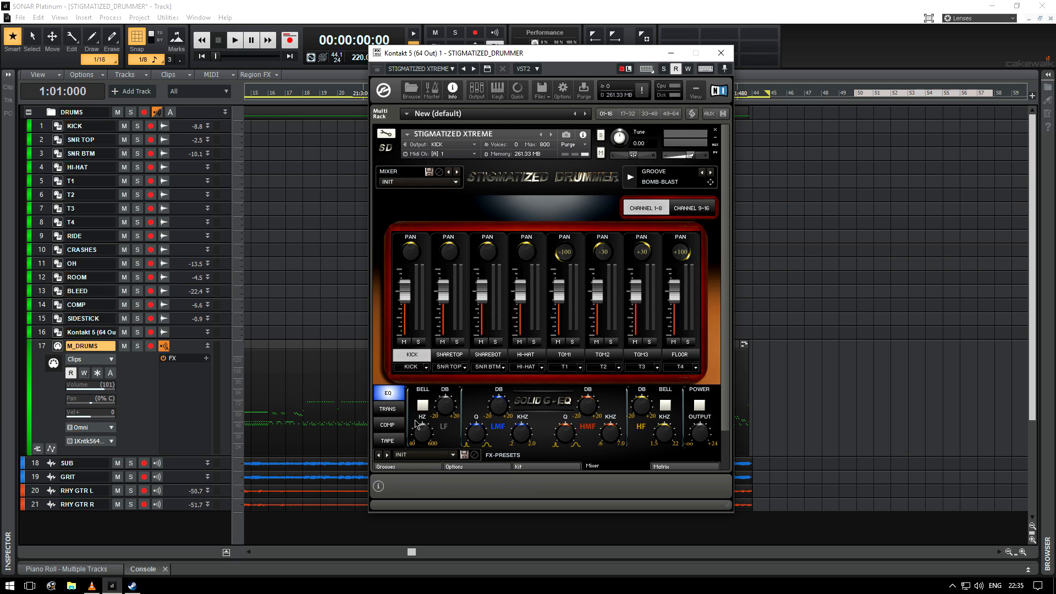
Step: Switch on the EQ power for the kick channel and open the FX preset list
click(700, 406)
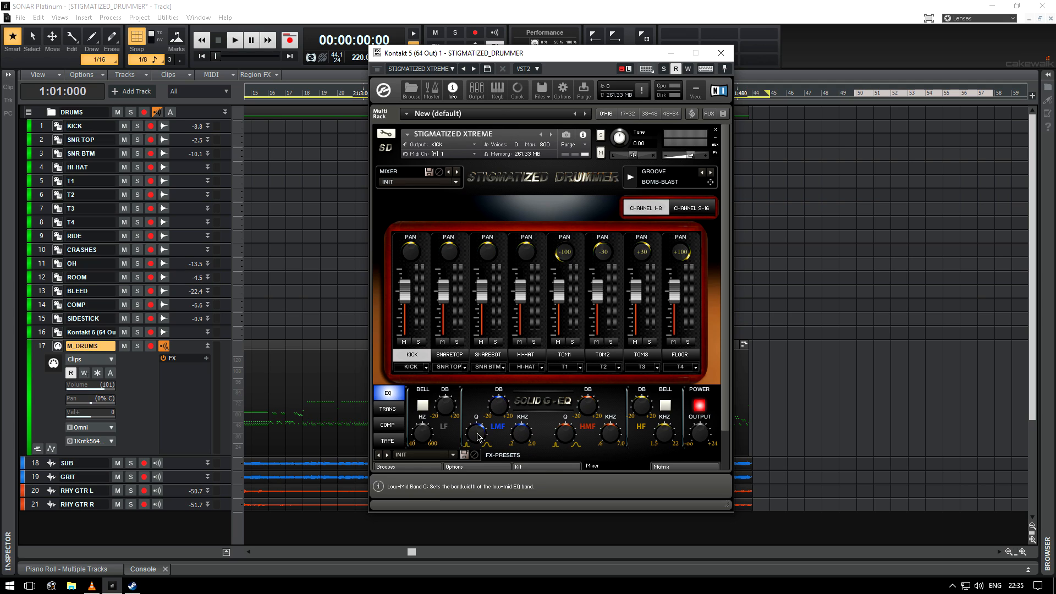
click(454, 460)
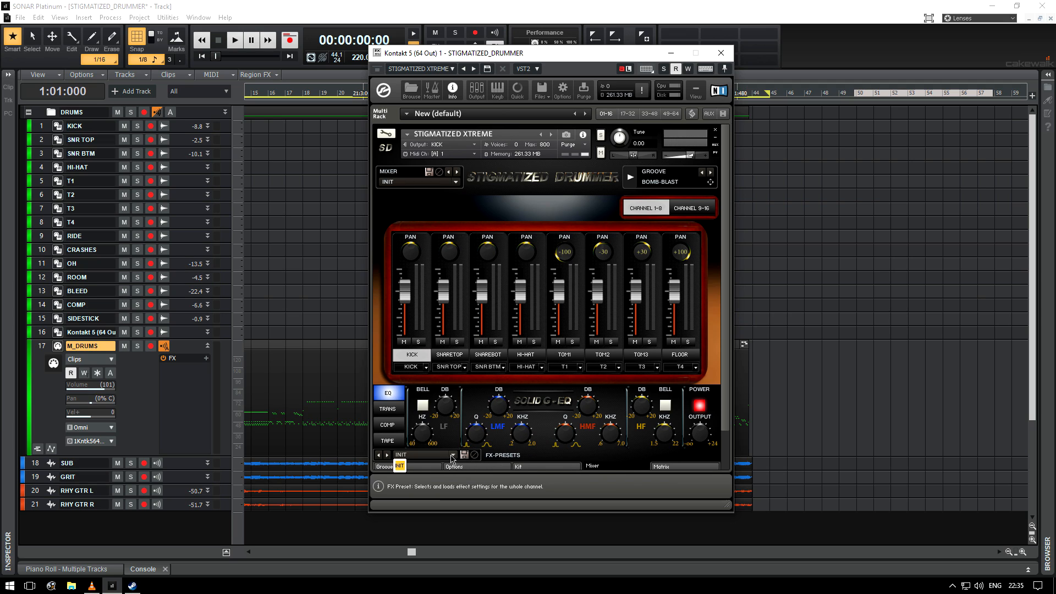
click(574, 458)
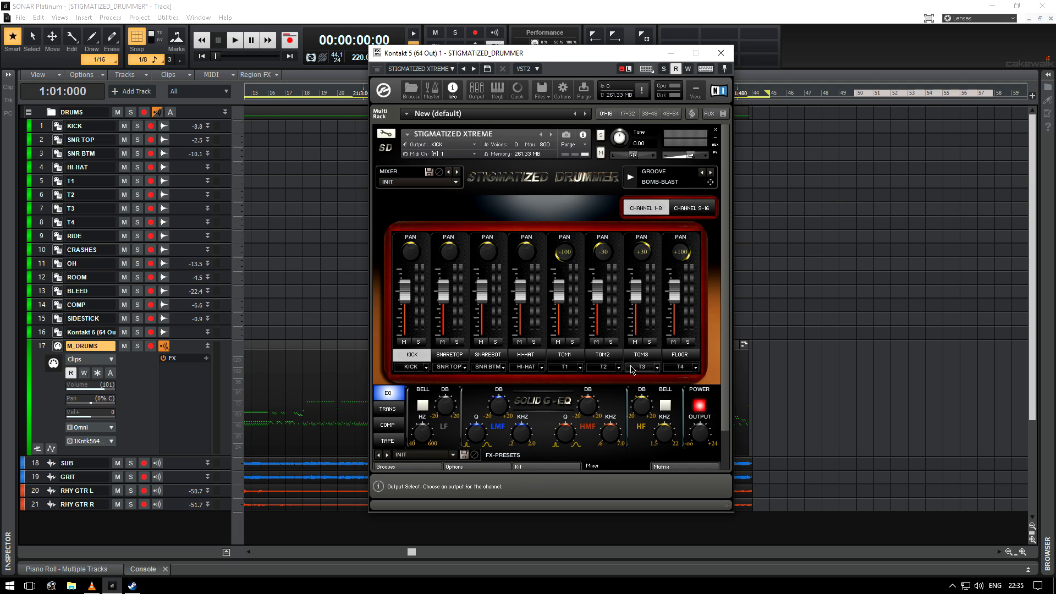
Step: View mixer channels 9-16, then return to channels 1-8
click(686, 209)
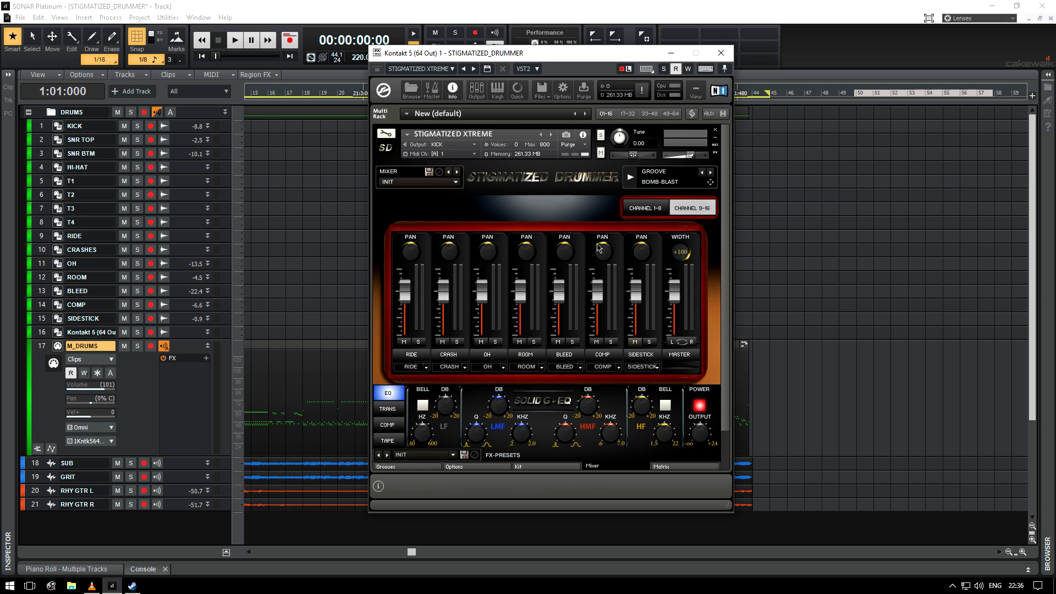
click(647, 207)
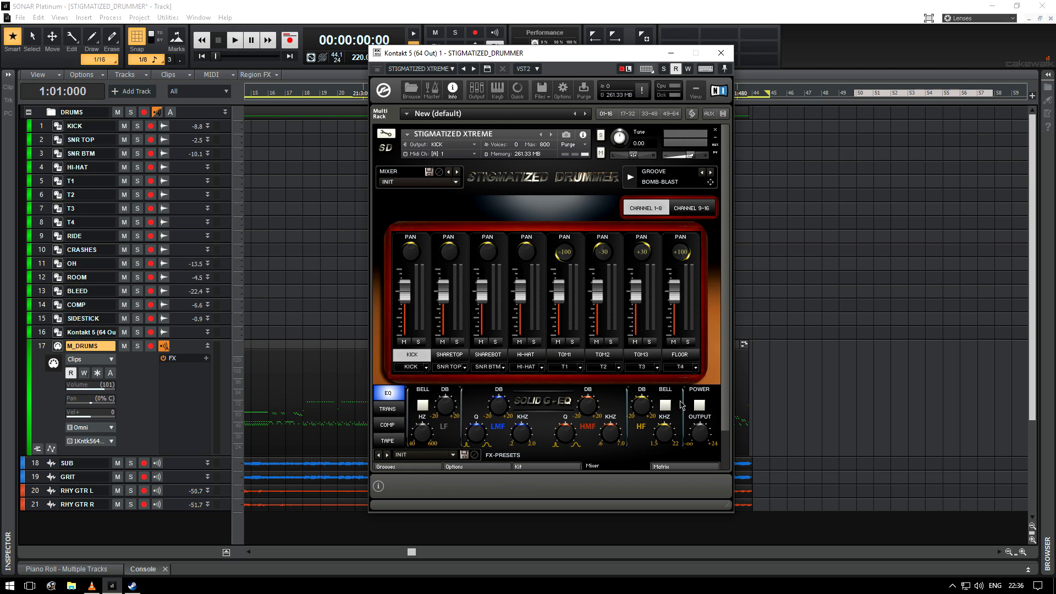
scroll(531, 305, down, 1)
scroll(531, 306, up, 1)
scroll(530, 306, down, 1)
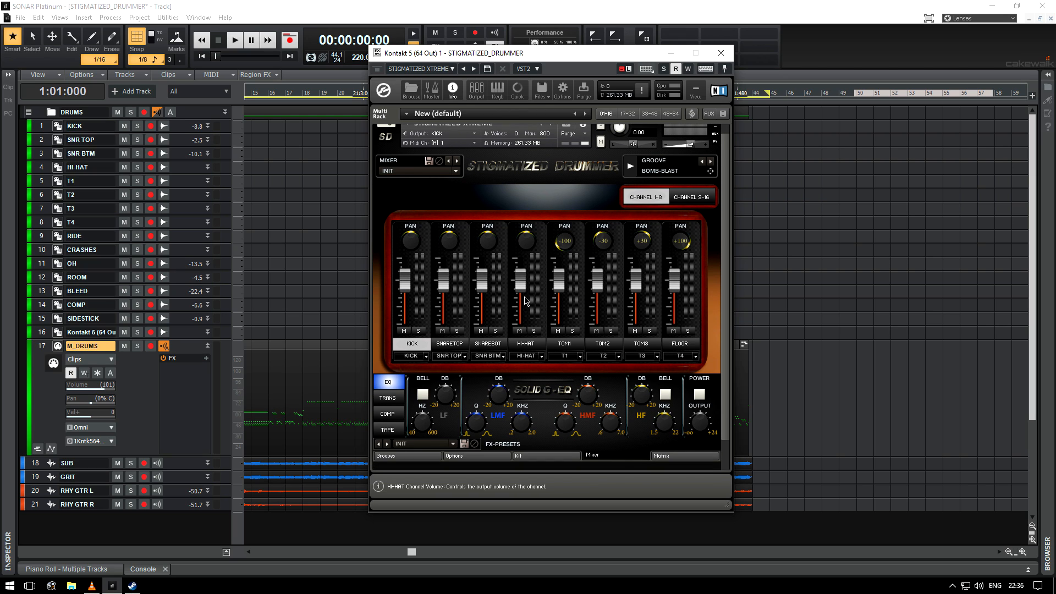
Step: Open the Matrix page and select each drum cell from SNARE through SIDESTICK, returning to KICK
click(663, 455)
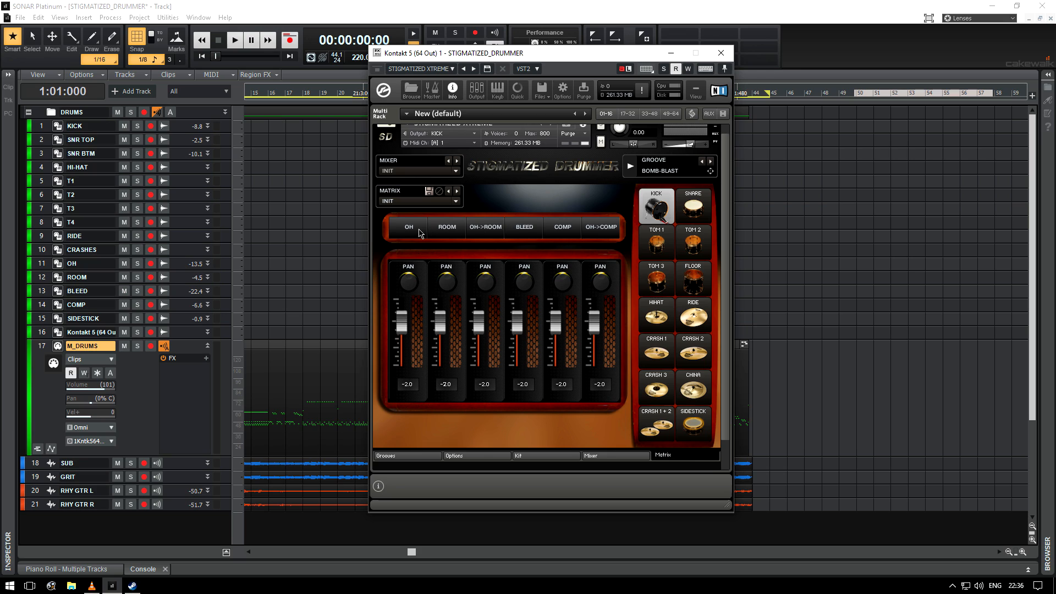
click(688, 214)
click(660, 240)
click(690, 244)
click(660, 278)
click(691, 281)
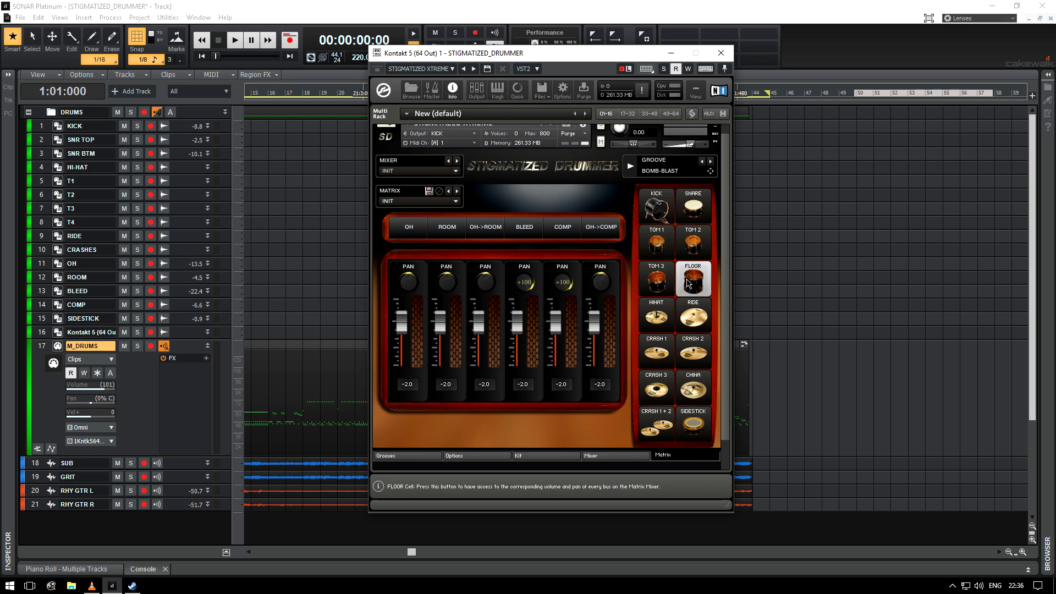
click(660, 315)
click(691, 317)
click(660, 352)
click(690, 354)
click(660, 389)
click(696, 394)
click(661, 424)
click(690, 426)
click(659, 208)
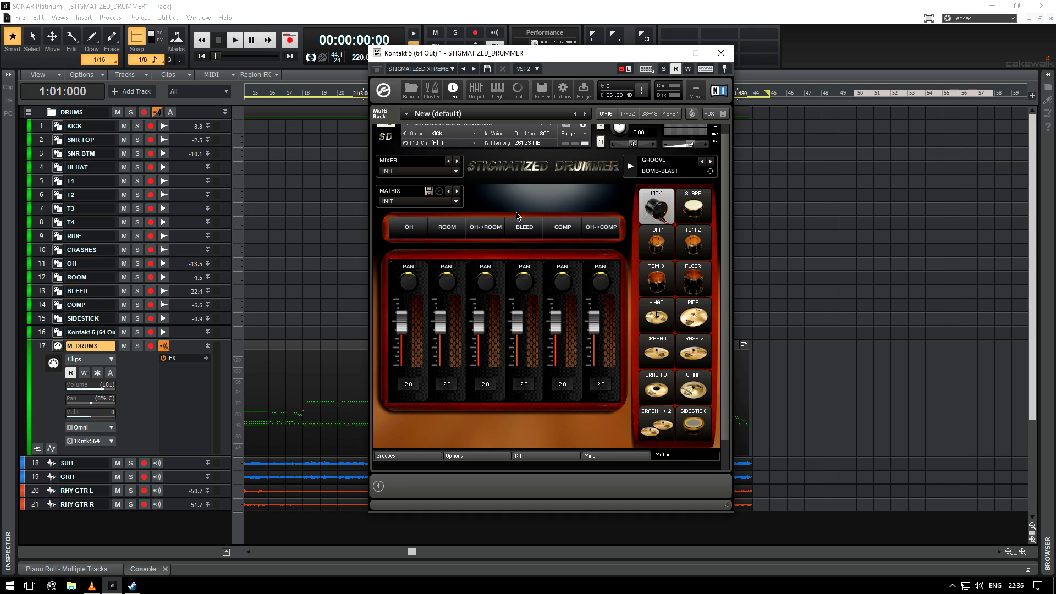
Step: Open the Kit page of Stigmatized Drummer, then close the instrument window
click(530, 455)
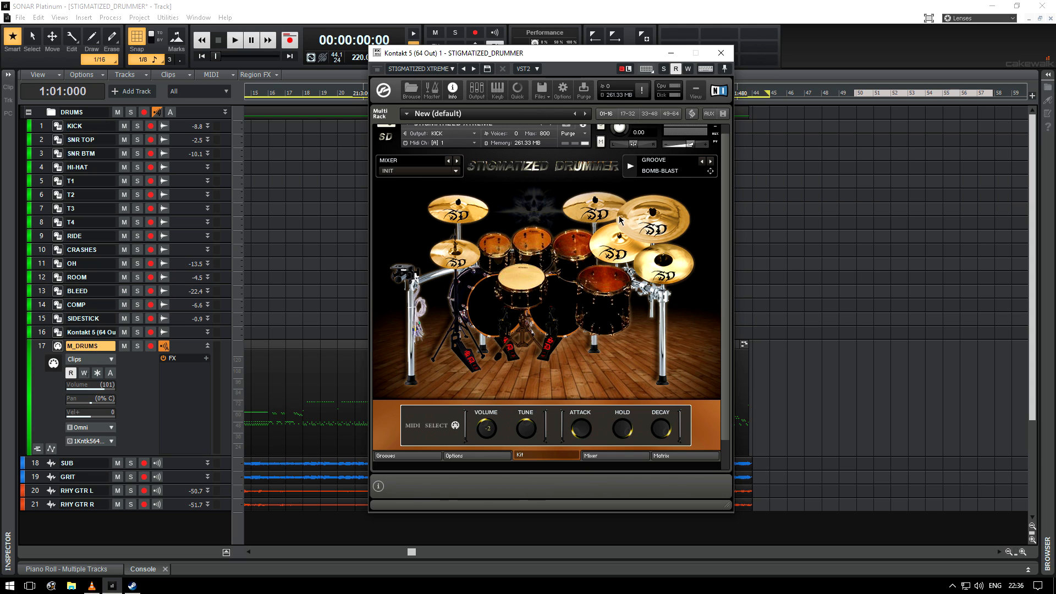
click(720, 52)
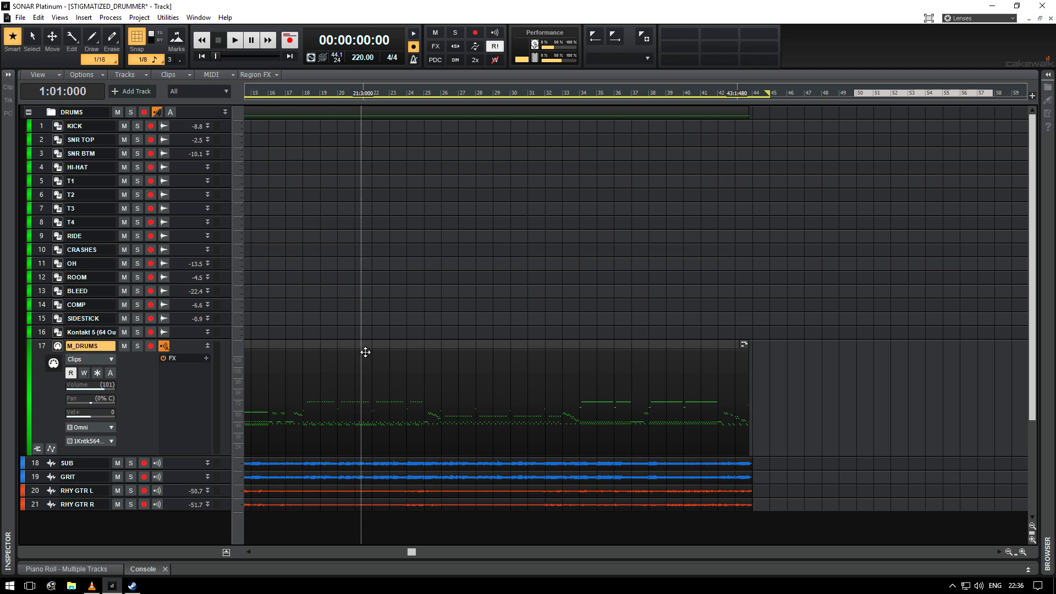
Step: Open the Console view and toggle it between docked and full-screen layouts
key(d)
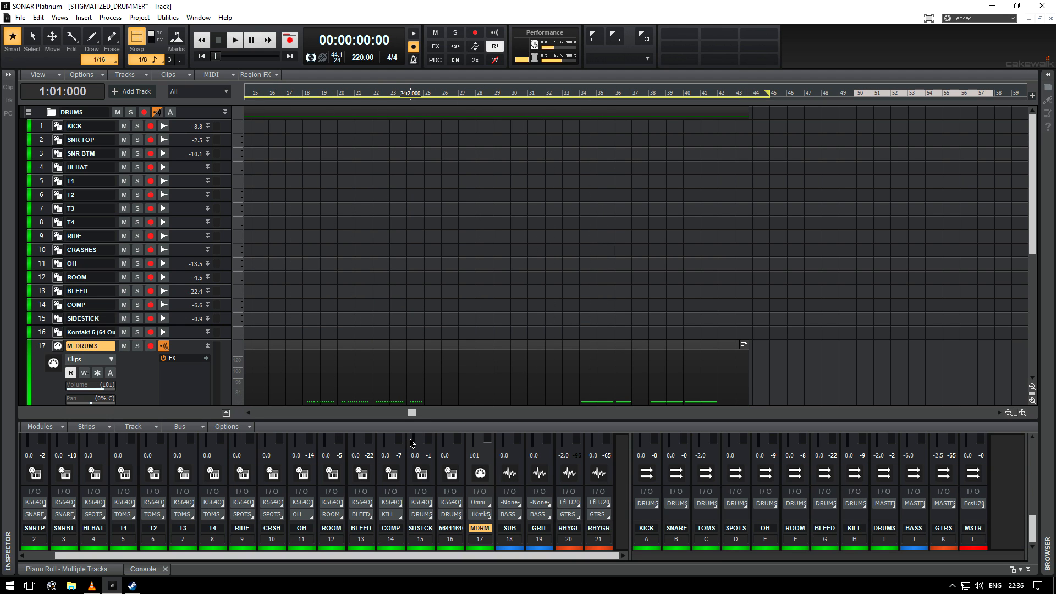
key(shift+d)
mouse_move(629, 419)
mouse_down()
mouse_move(585, 420)
mouse_move(642, 419)
mouse_up()
drag(406, 556, 508, 553)
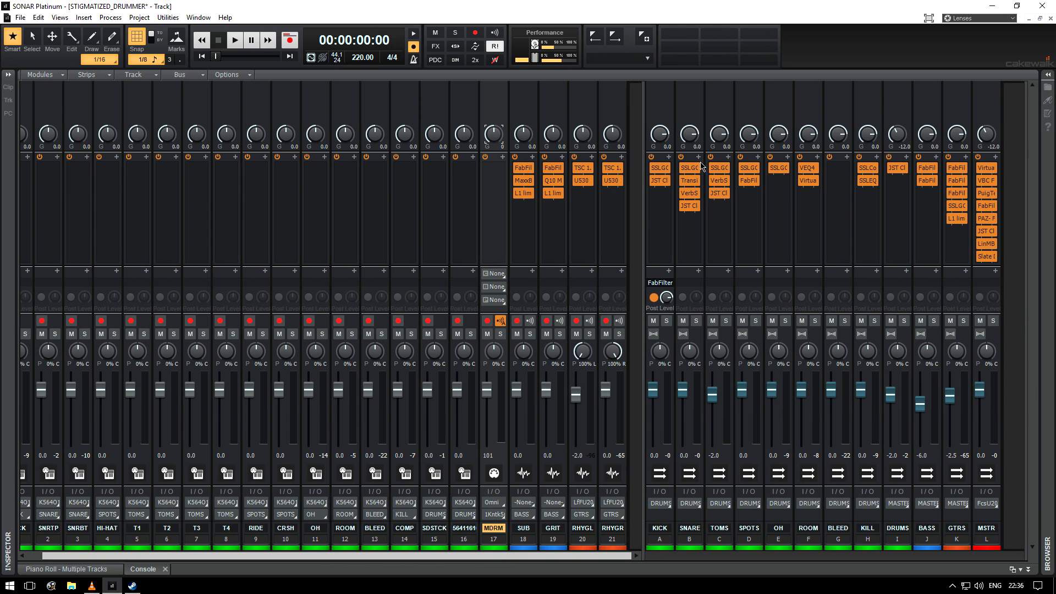
key(shift+d)
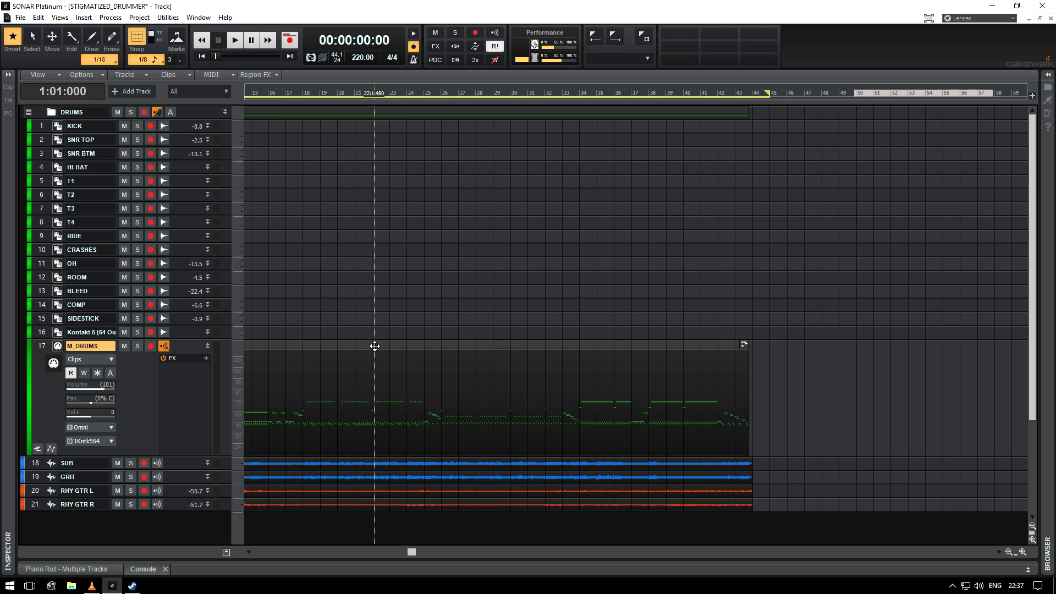
key(shift+d)
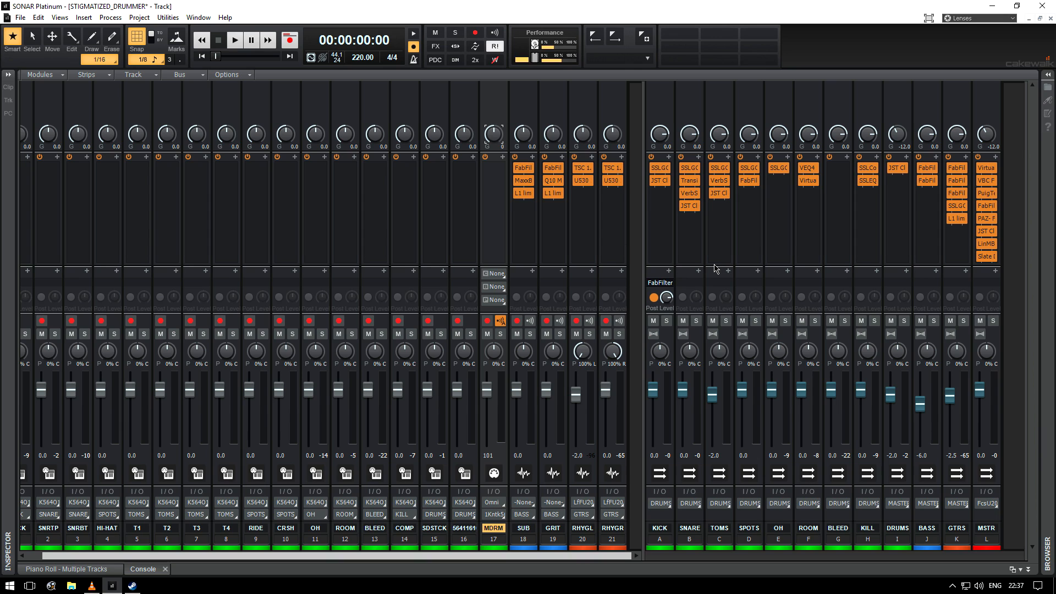
key(shift+d)
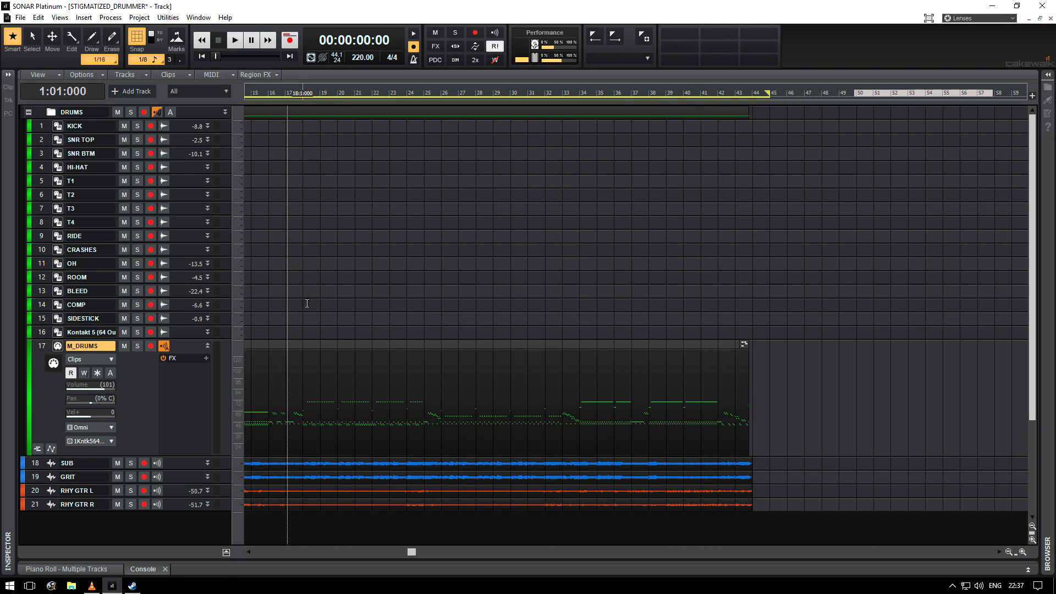
Step: Open the M_DRUMS clip in the Piano Roll and scroll through its notes and velocities
double_click(307, 345)
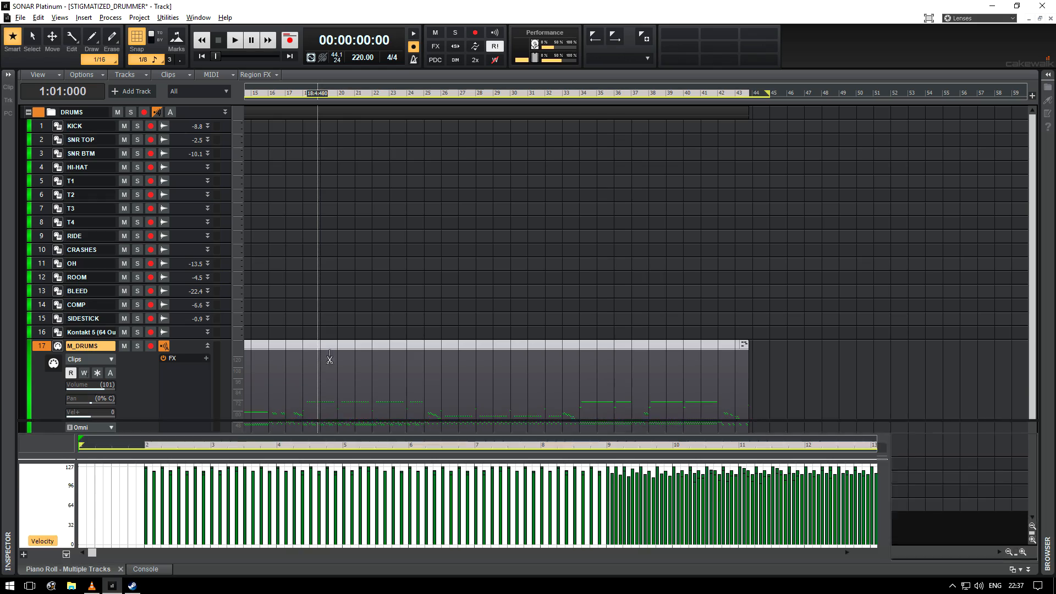
key(shift+d)
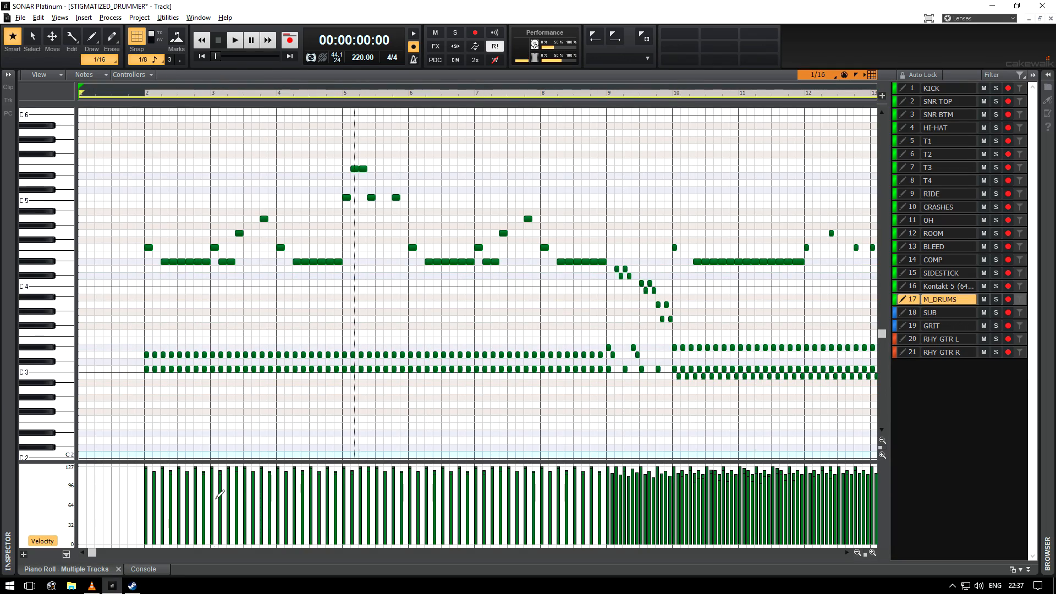
drag(92, 553, 183, 552)
key(d)
Step: Switch to the Console and open, then close, the KICK channel's effect plug-in
key(d)
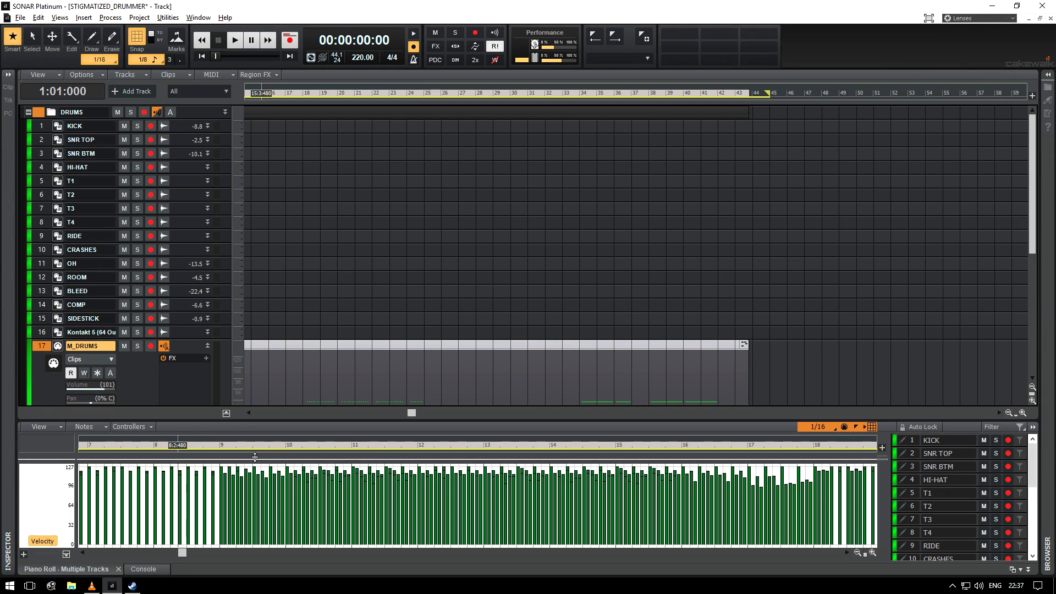
click(144, 569)
key(d)
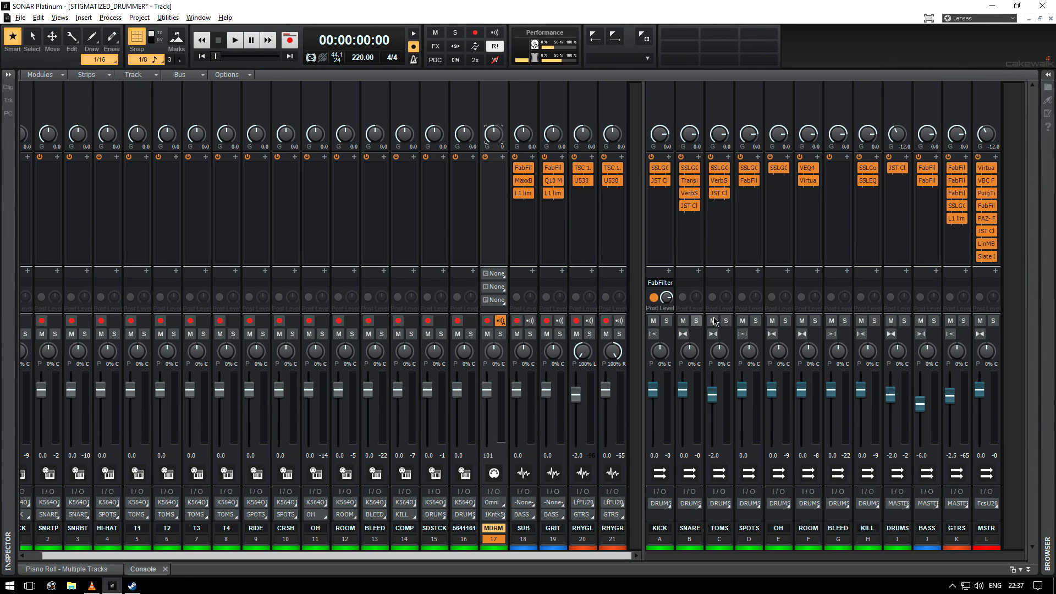
double_click(665, 170)
click(628, 54)
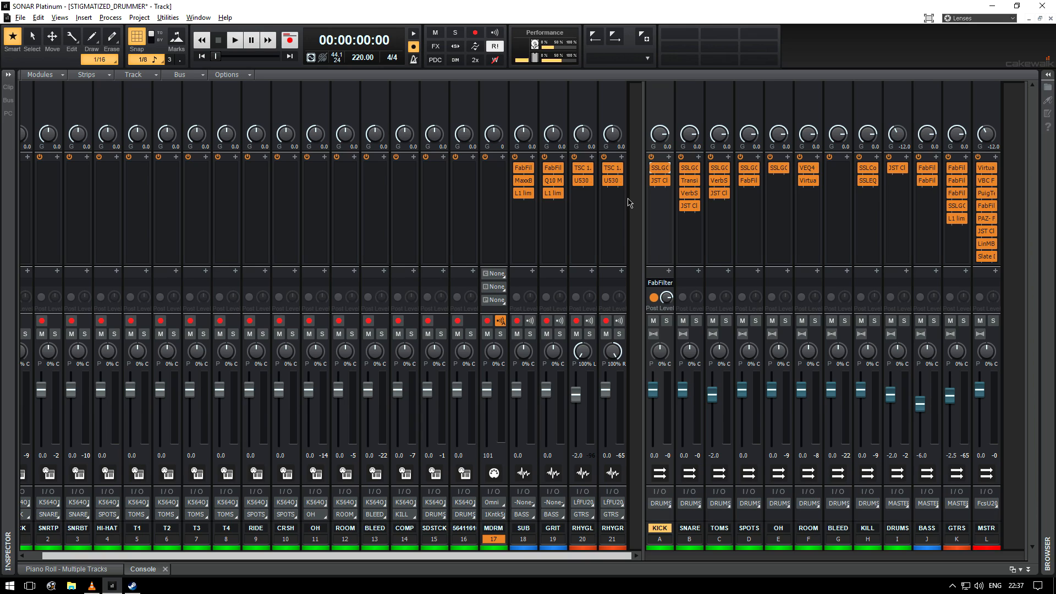
Step: Open the U530 amp plug-in on the RHY GTR L channel, reposition it, and close it
double_click(582, 181)
drag(720, 62, 626, 154)
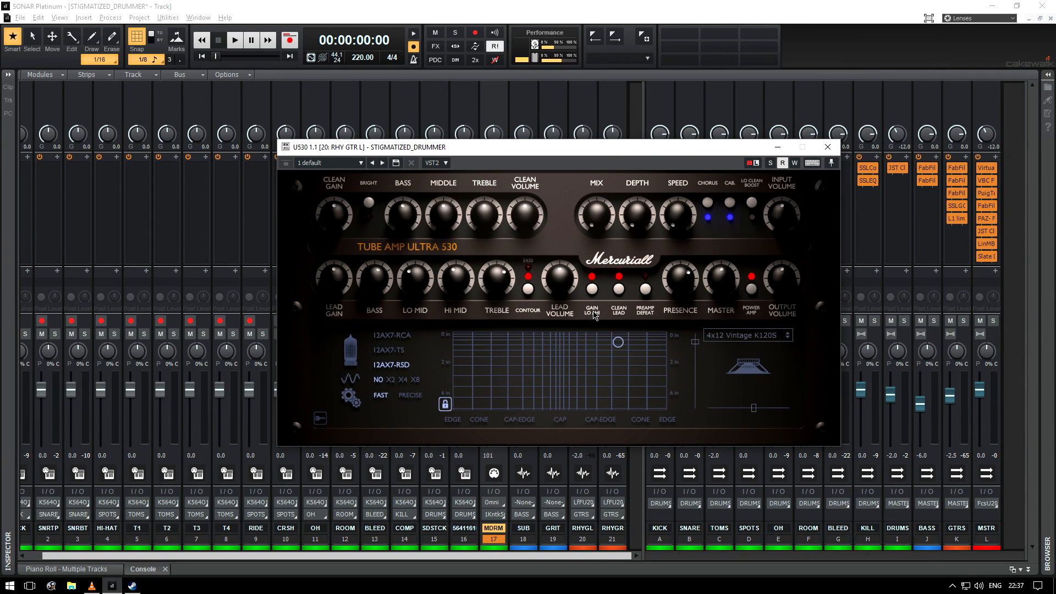
click(819, 152)
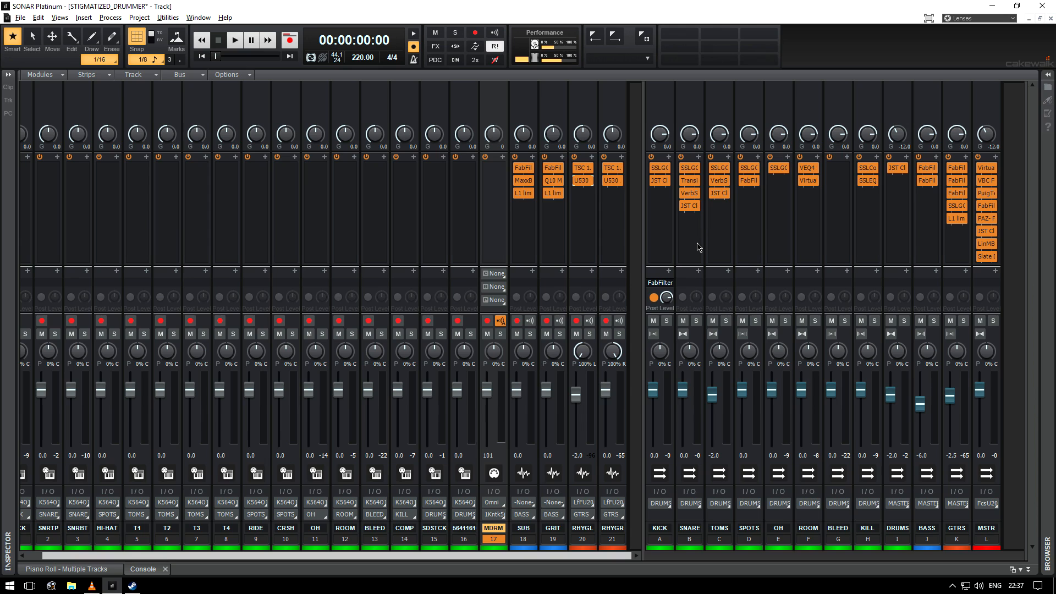
Step: Open the JST Clip plug-ins on the KICK and TOMS channels and close them
double_click(660, 182)
click(694, 207)
click(723, 194)
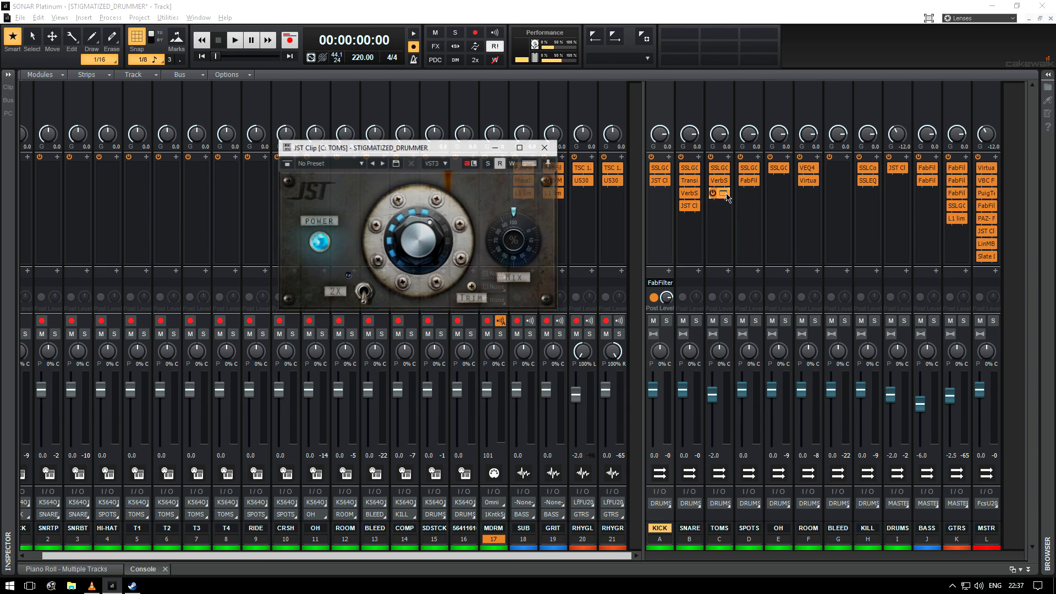
click(544, 147)
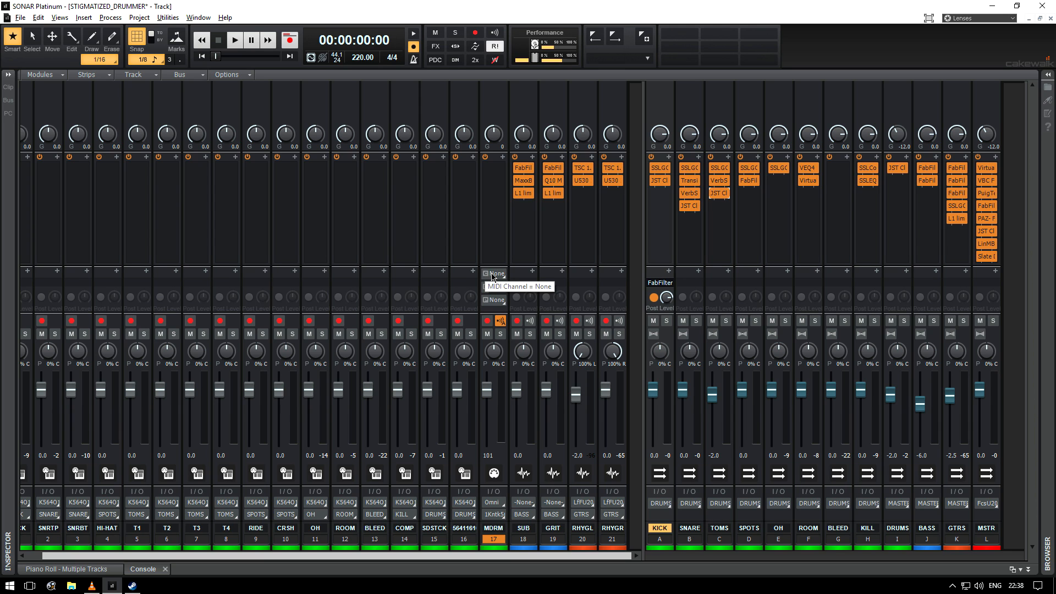
Step: Reopen Stigmatized Drummer from the M_DRUMS track, show the Groove browser, reposition the window and close it
key(d)
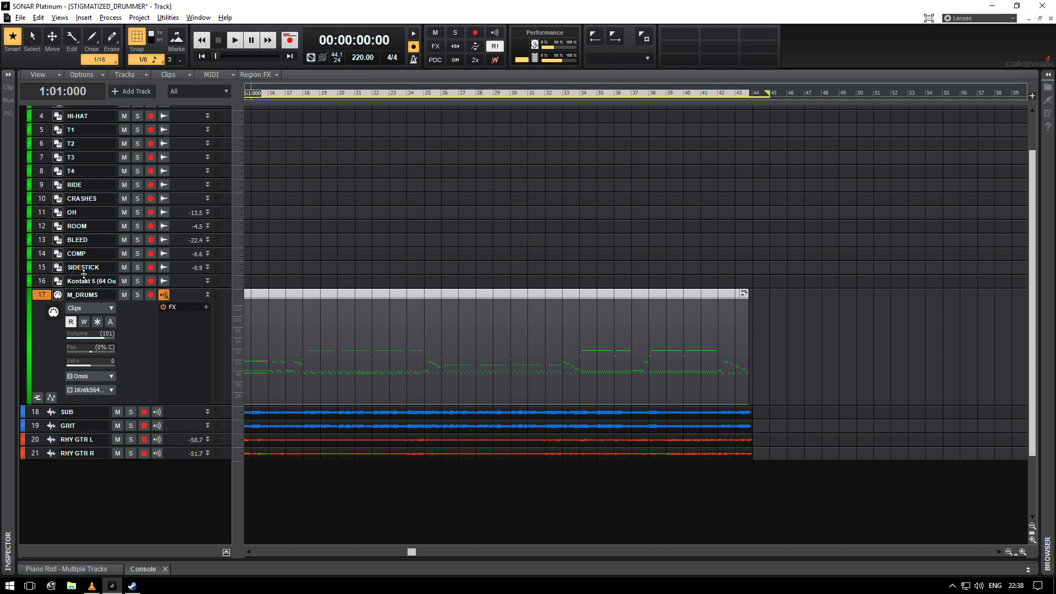
click(53, 310)
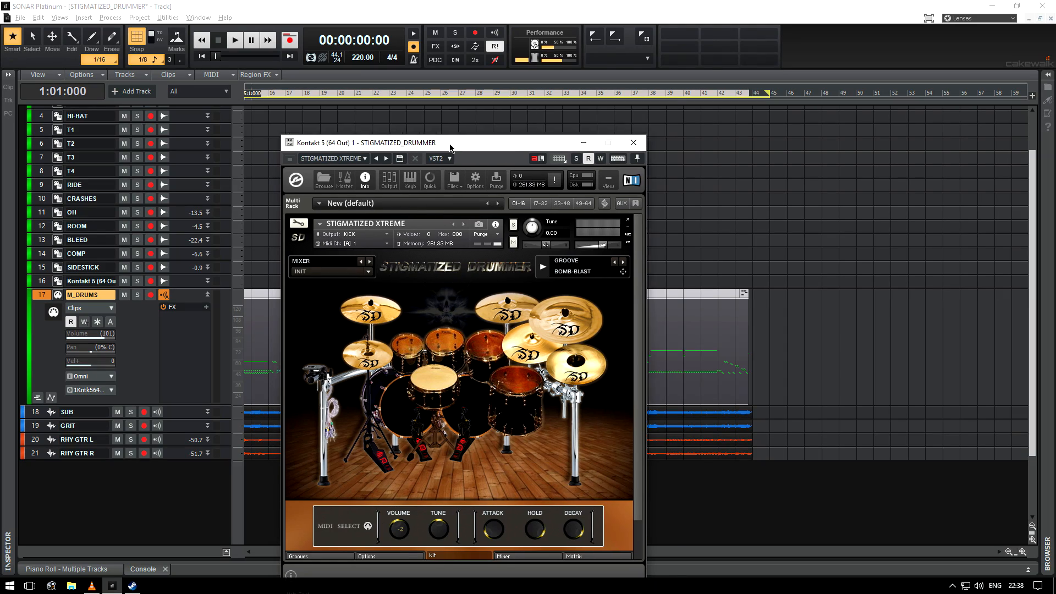
click(364, 486)
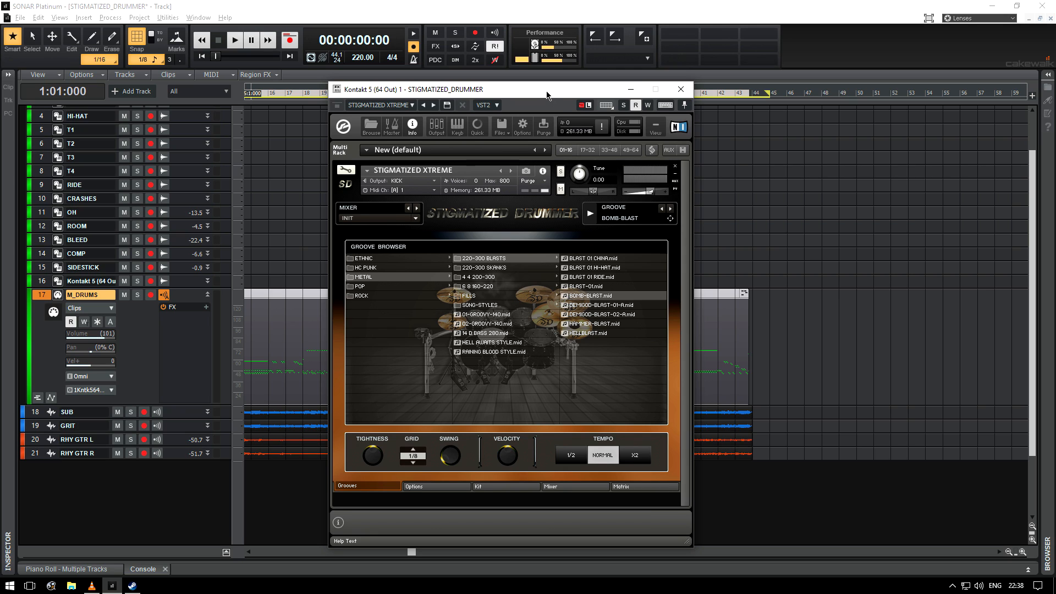
drag(548, 95, 591, 60)
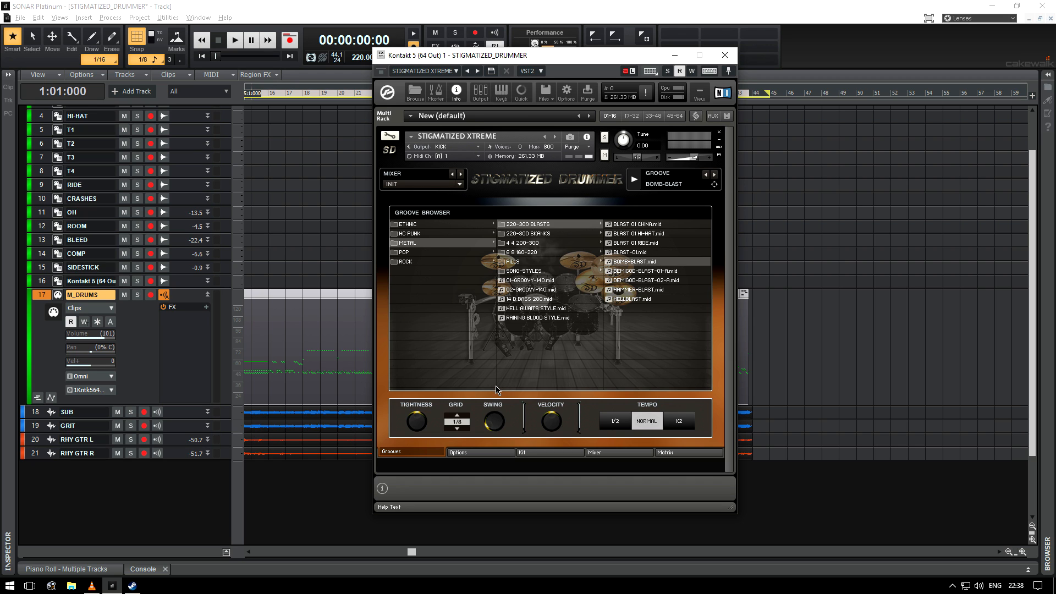
click(725, 55)
Step: Open the Piano Roll, select all notes, try adjusting their velocities, then undo both edits
key(d)
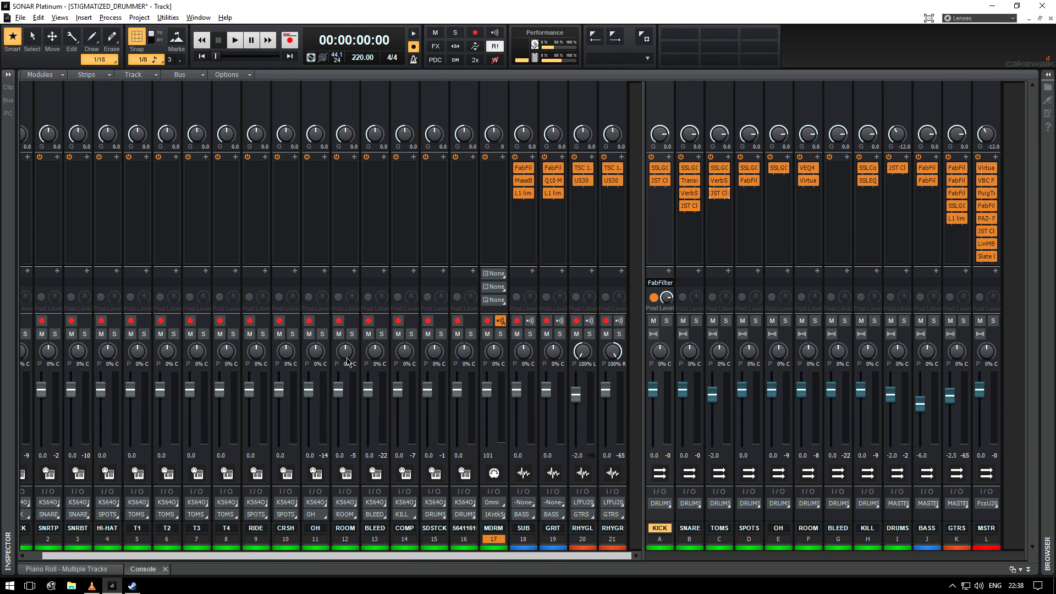
click(82, 568)
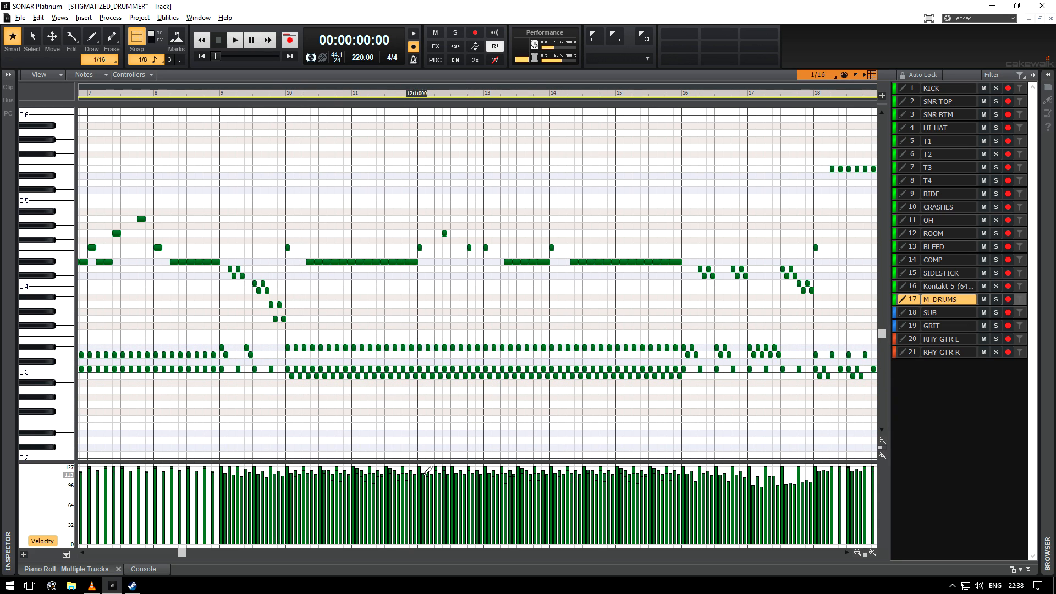
key(ctrl+a)
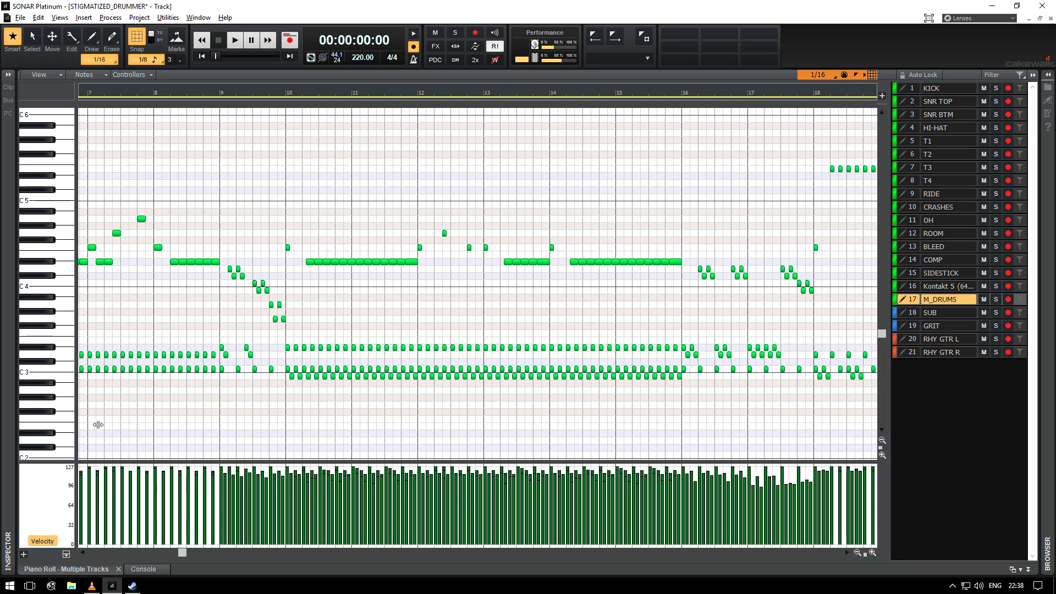
drag(59, 370, 58, 377)
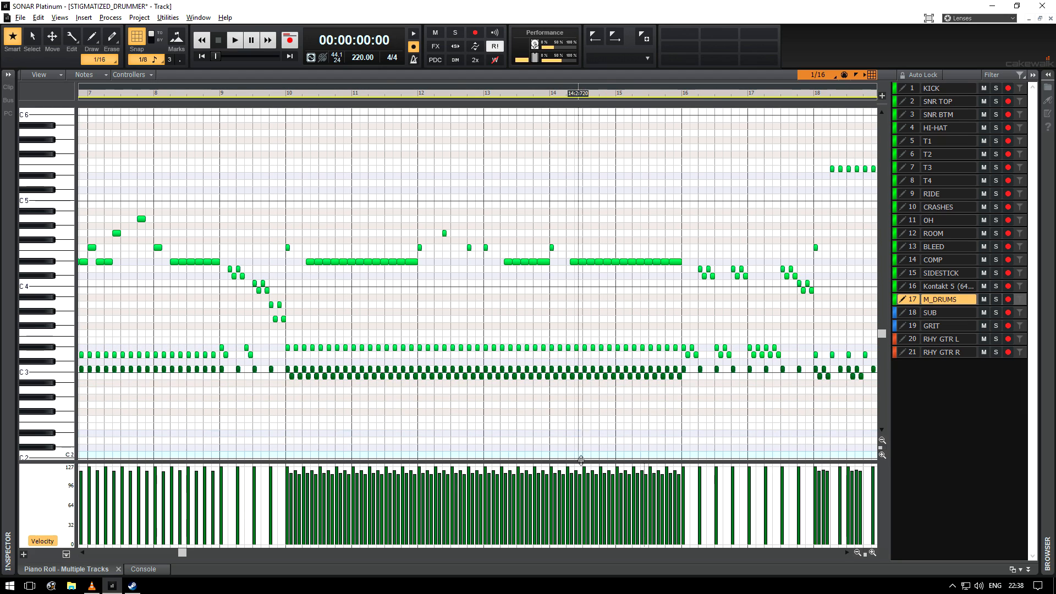
drag(584, 465, 669, 465)
click(384, 428)
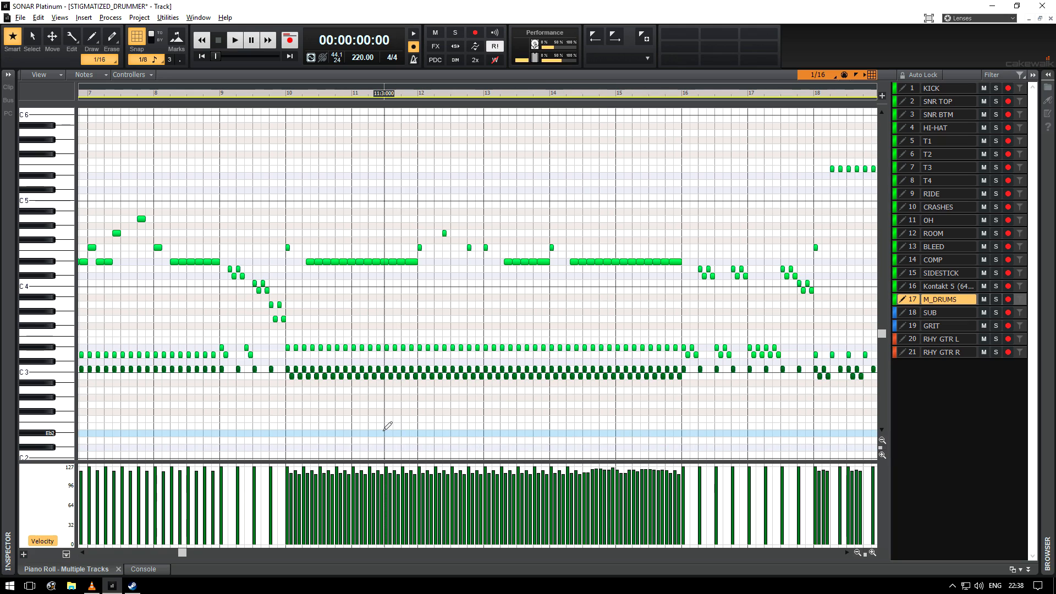
key(ctrl+z)
key(ctrl+z)
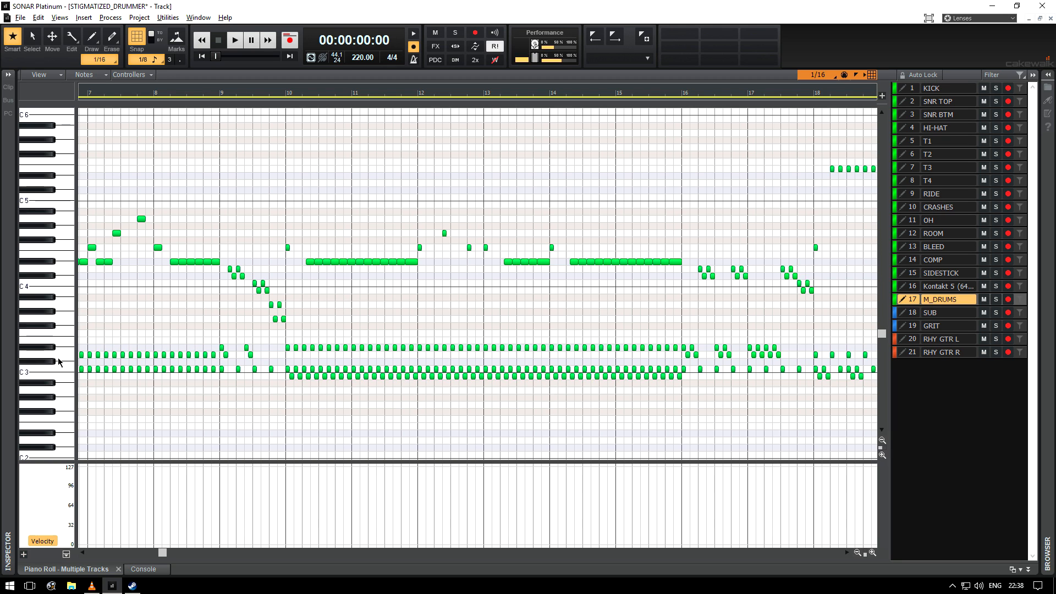
Step: Return to the track view and open Stigmatized Drummer's Kit page from the M_DRUMS track
scroll(220, 341, left, 5)
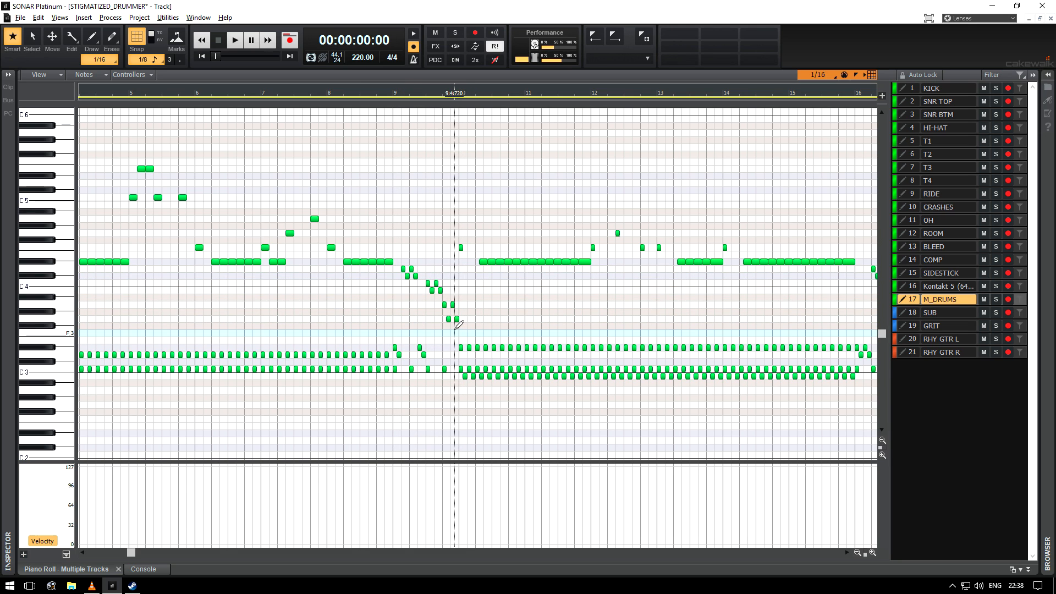
key(d)
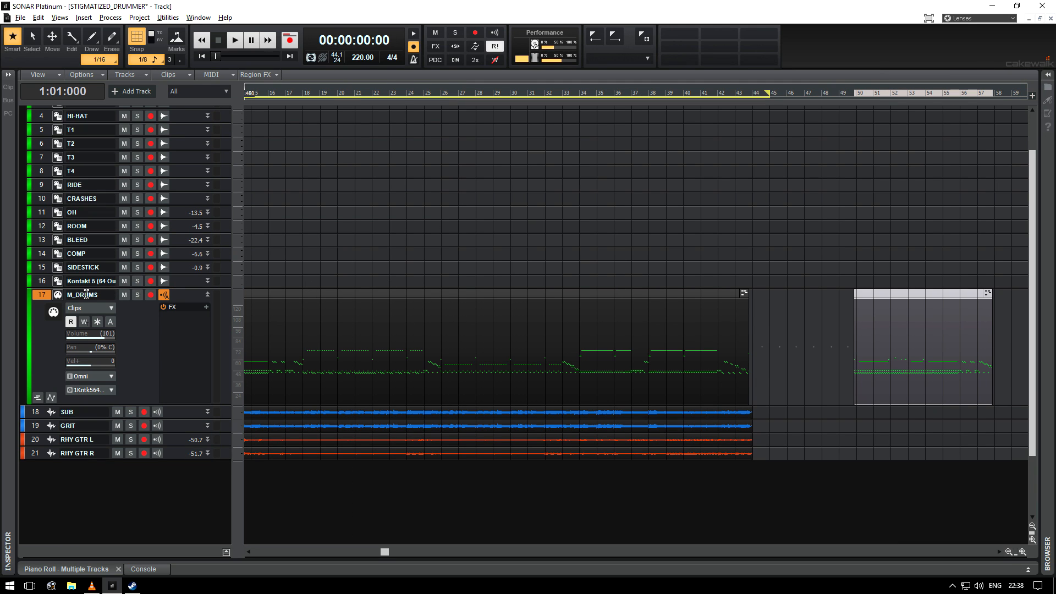
click(58, 295)
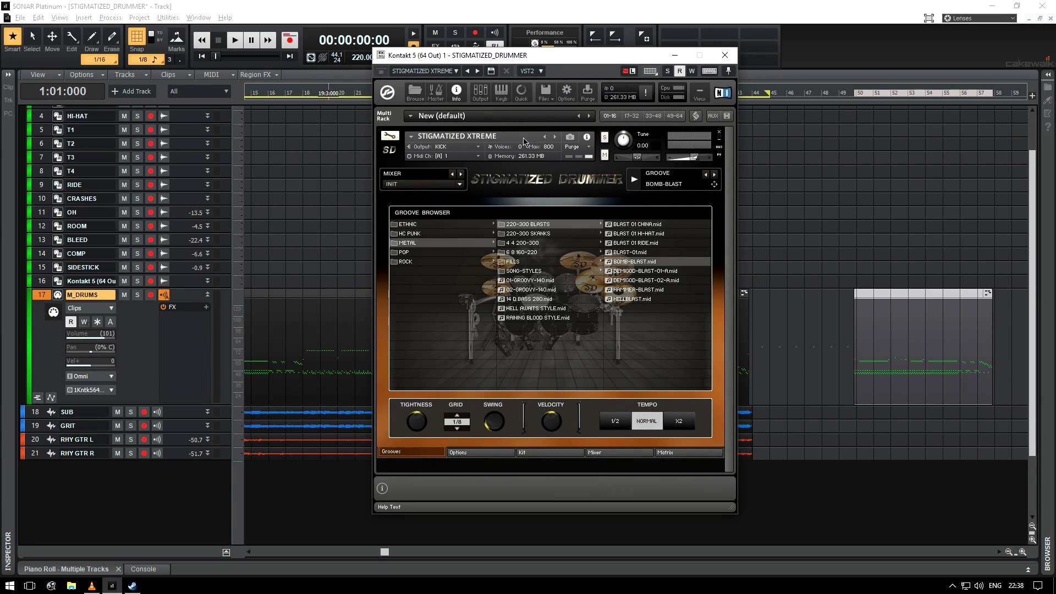
click(549, 452)
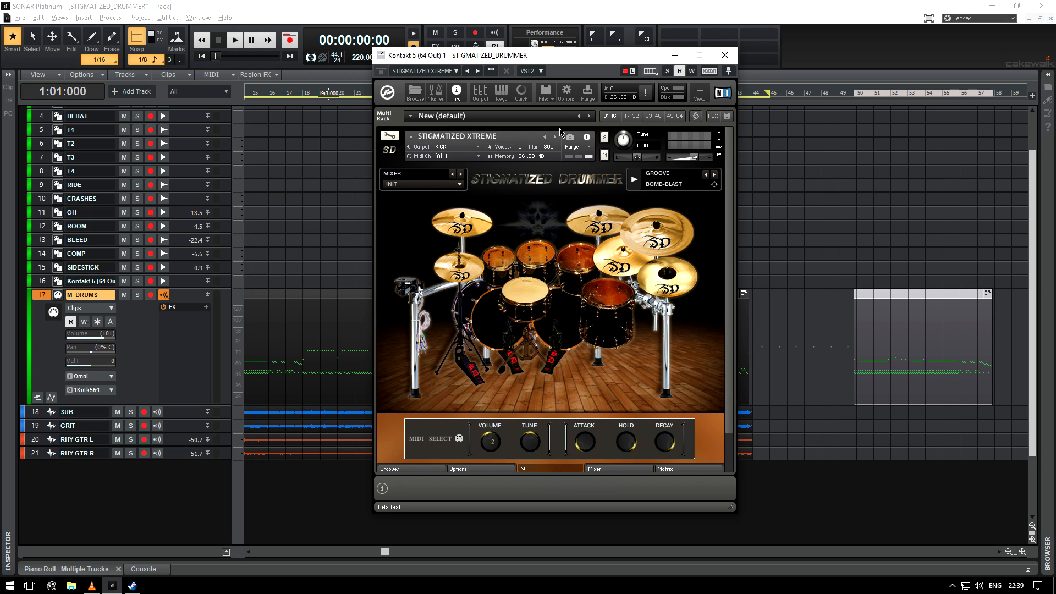
click(589, 15)
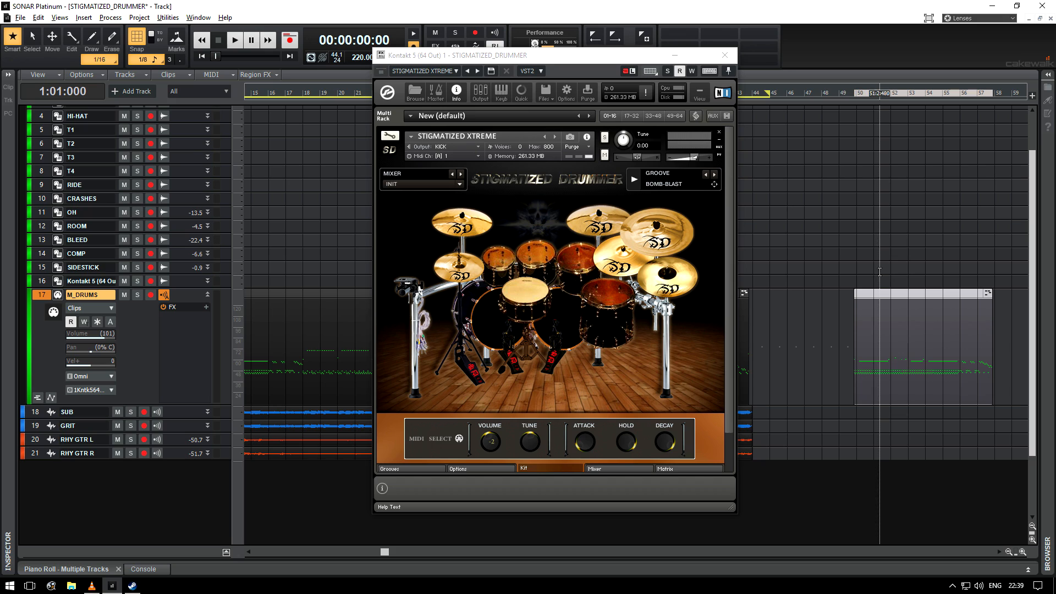